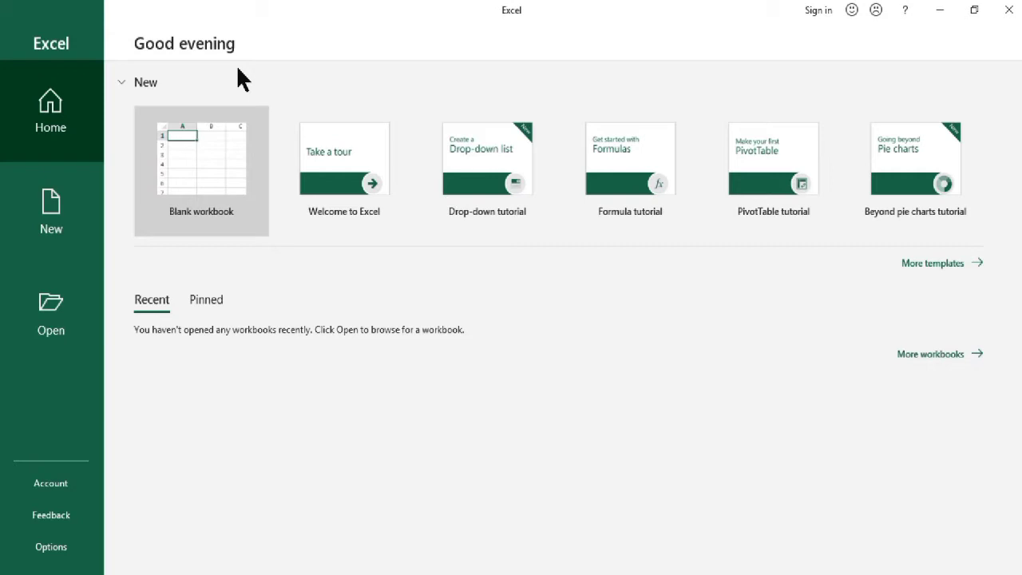
# Step: Create a new blank workbook from the full list of available templates
pyautogui.click(914, 263)
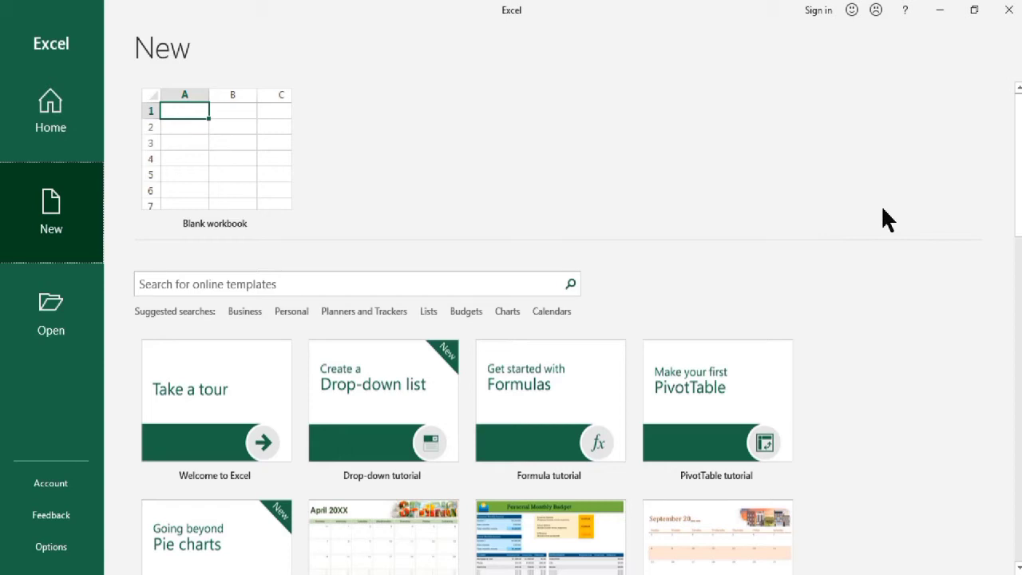
pyautogui.click(200, 132)
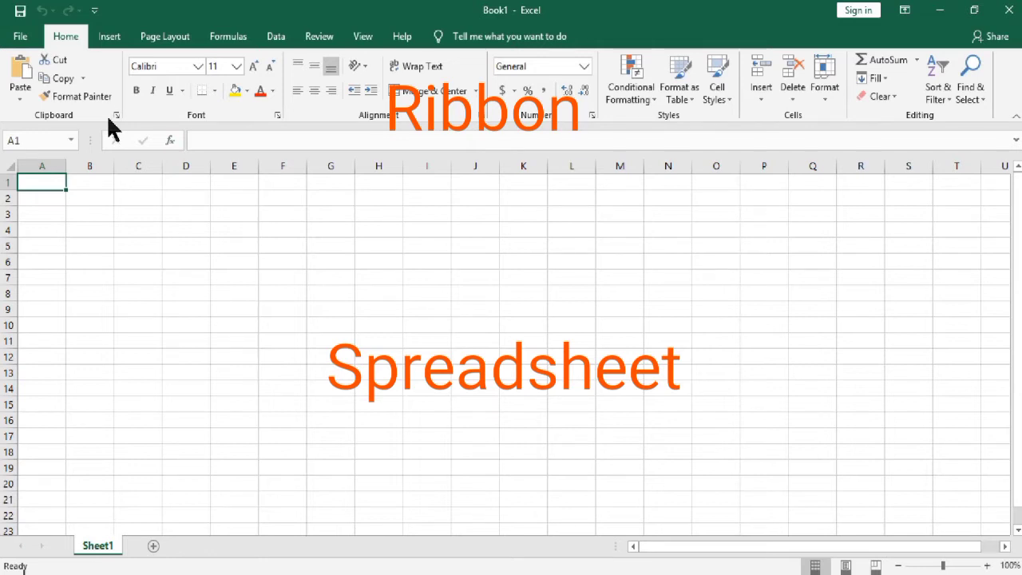
# Step: Select column B and row 3 in turn, and look through the Insert and Page Layout commands
pyautogui.click(91, 165)
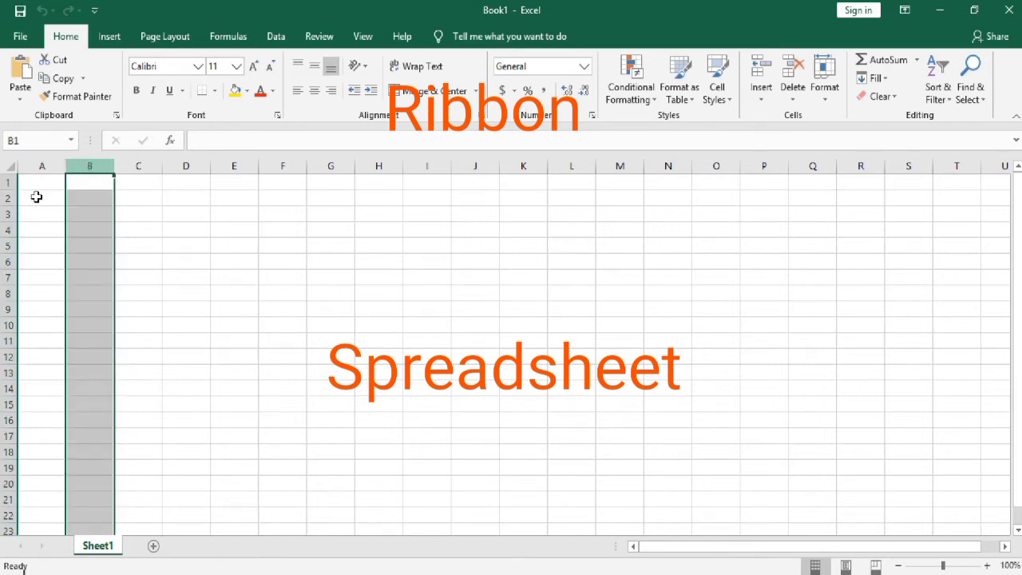
pyautogui.click(8, 213)
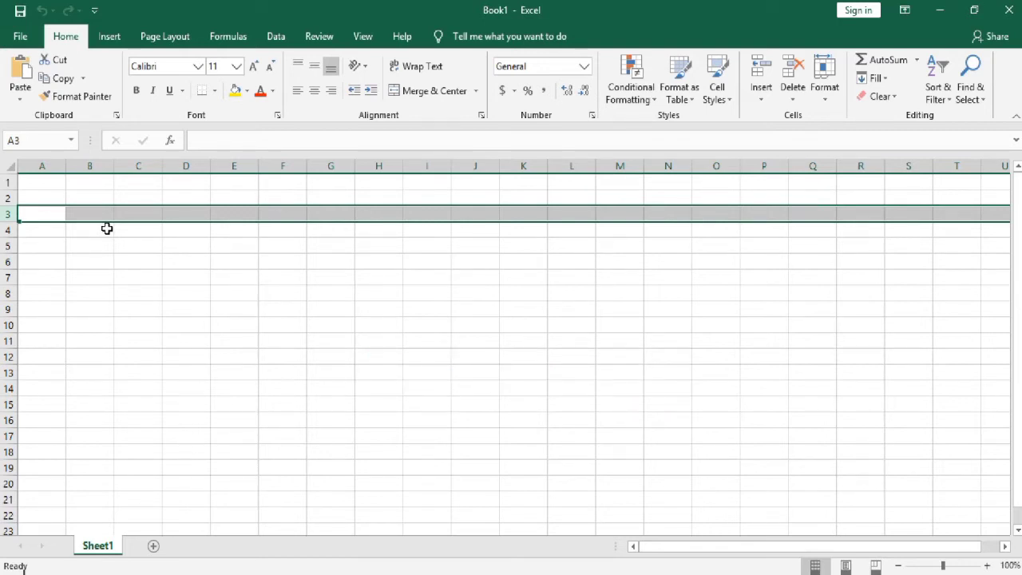
pyautogui.click(112, 40)
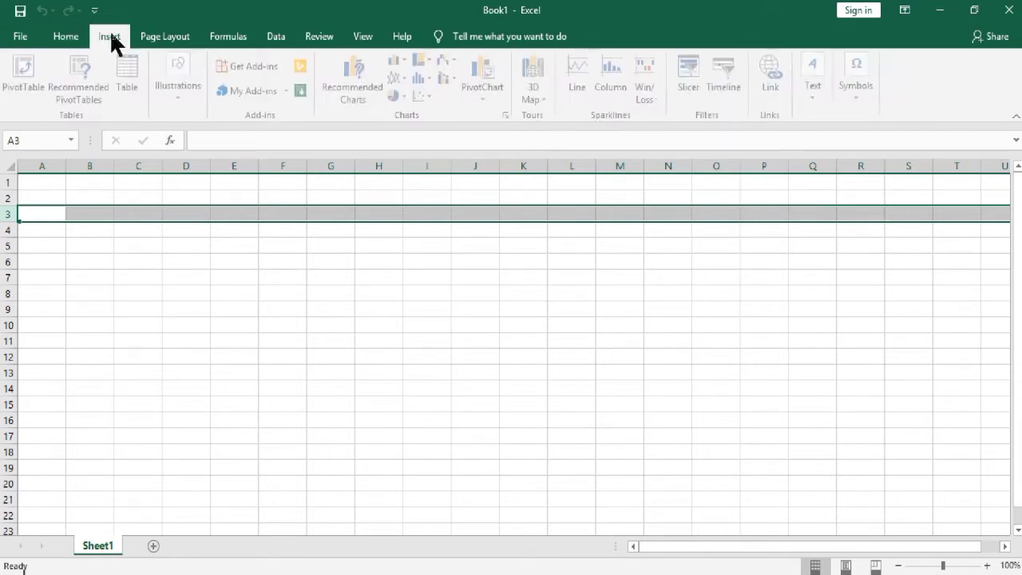
pyautogui.click(83, 39)
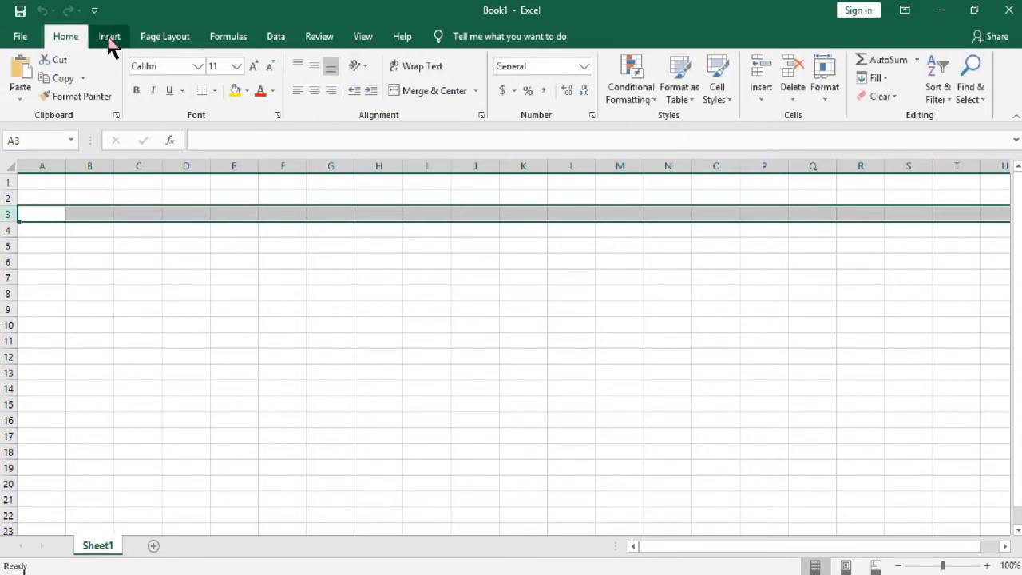
pyautogui.click(110, 40)
pyautogui.click(165, 38)
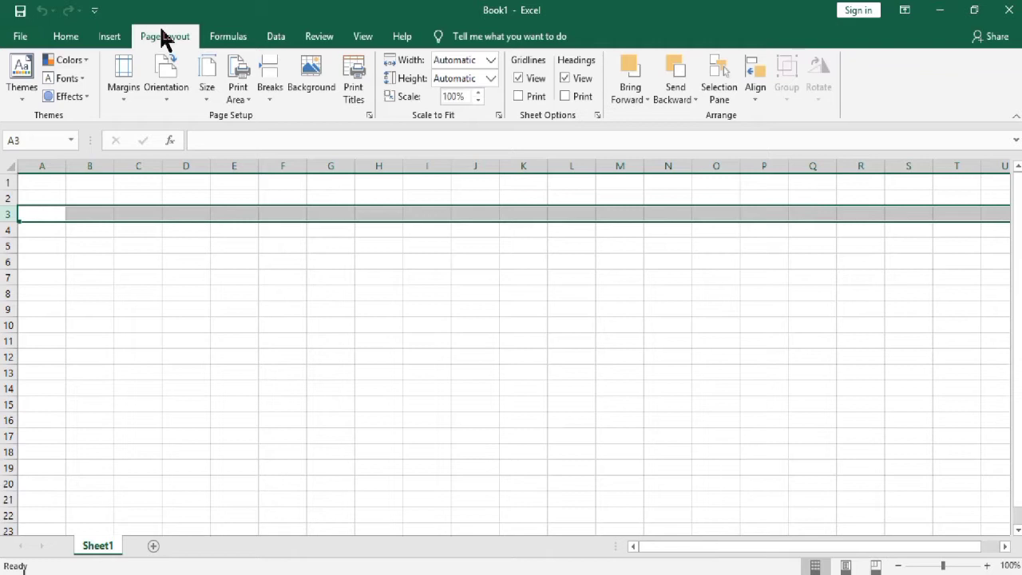
pyautogui.click(68, 36)
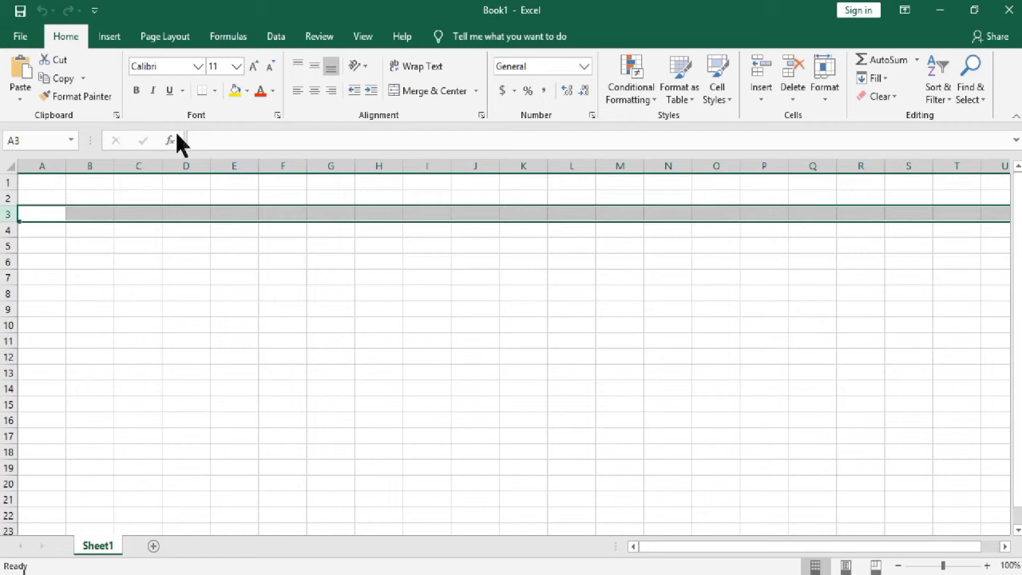
# Step: View the clipboard contents and the cell font settings, and close both without changing anything
pyautogui.click(116, 115)
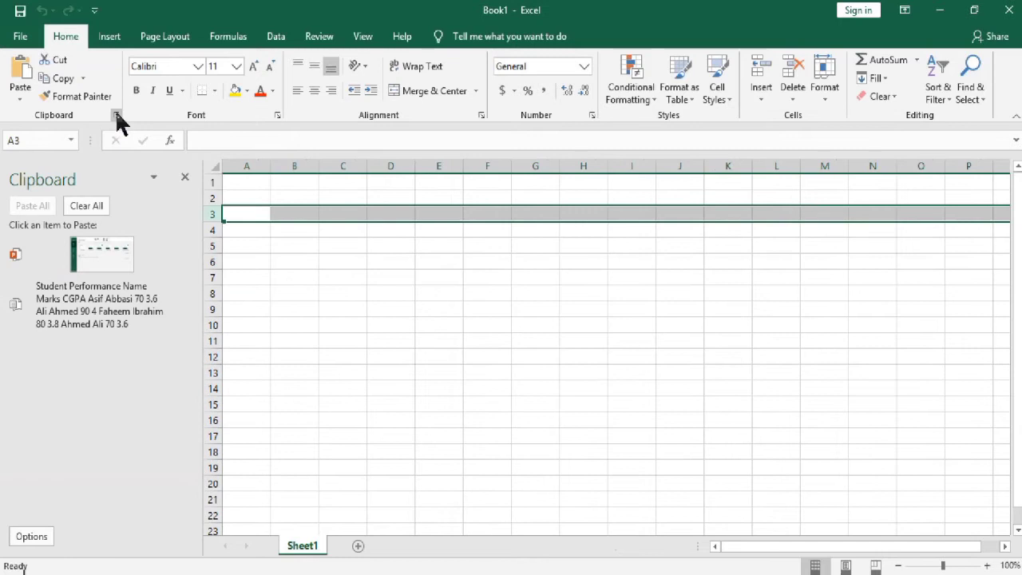
pyautogui.click(278, 116)
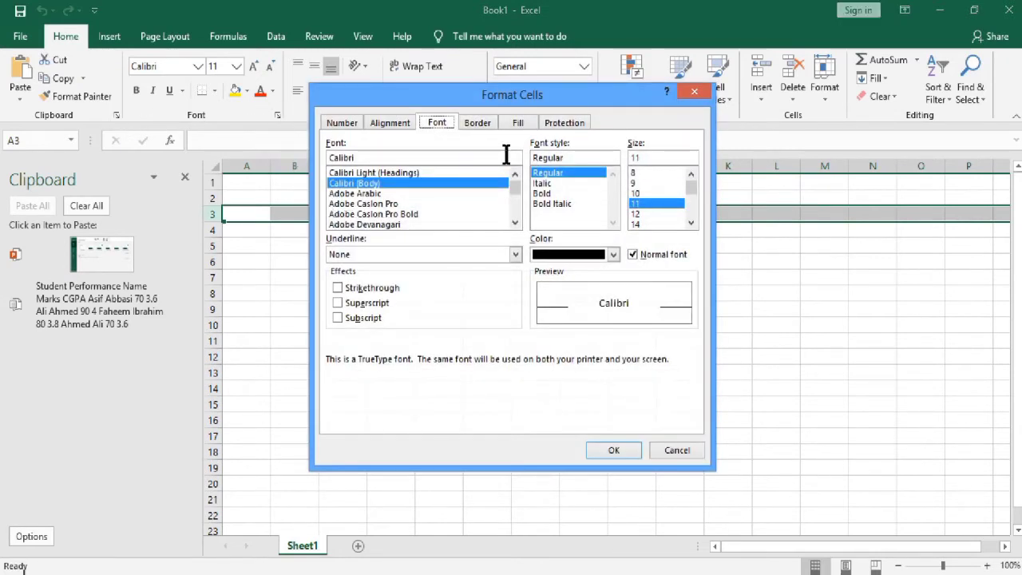
pyautogui.click(695, 93)
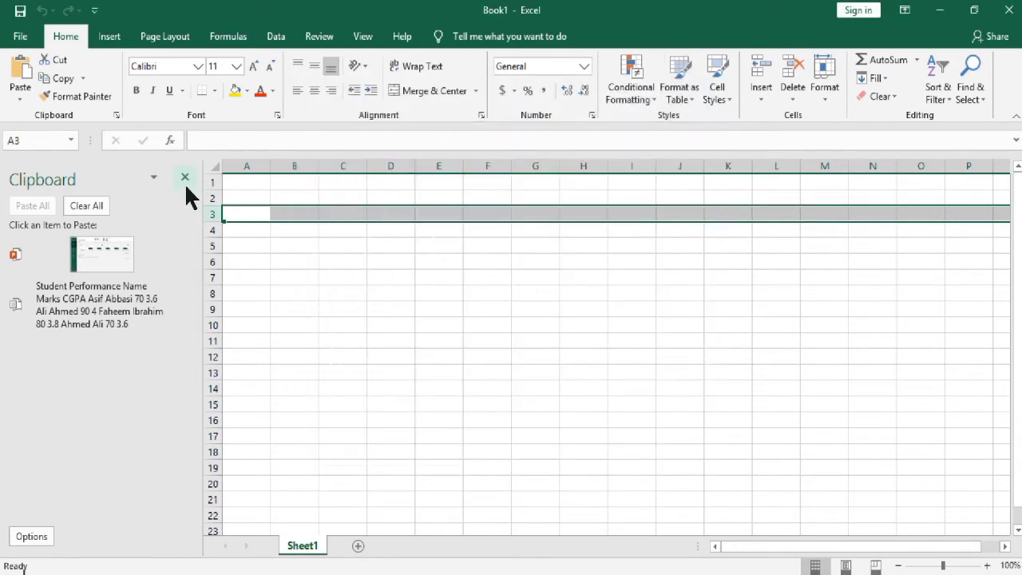
pyautogui.click(185, 177)
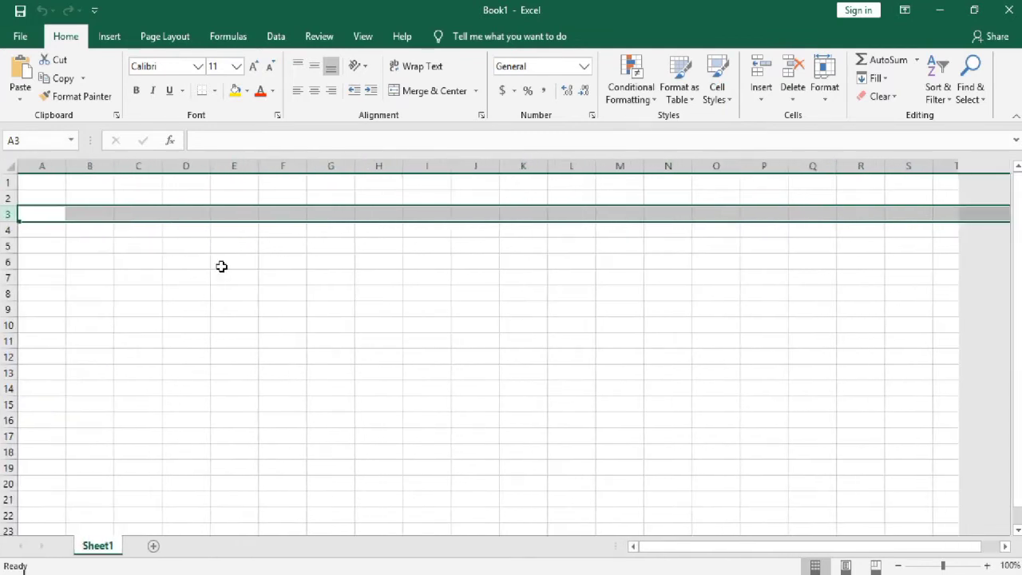
# Step: Add a second worksheet to the workbook and return to Sheet1
pyautogui.click(154, 548)
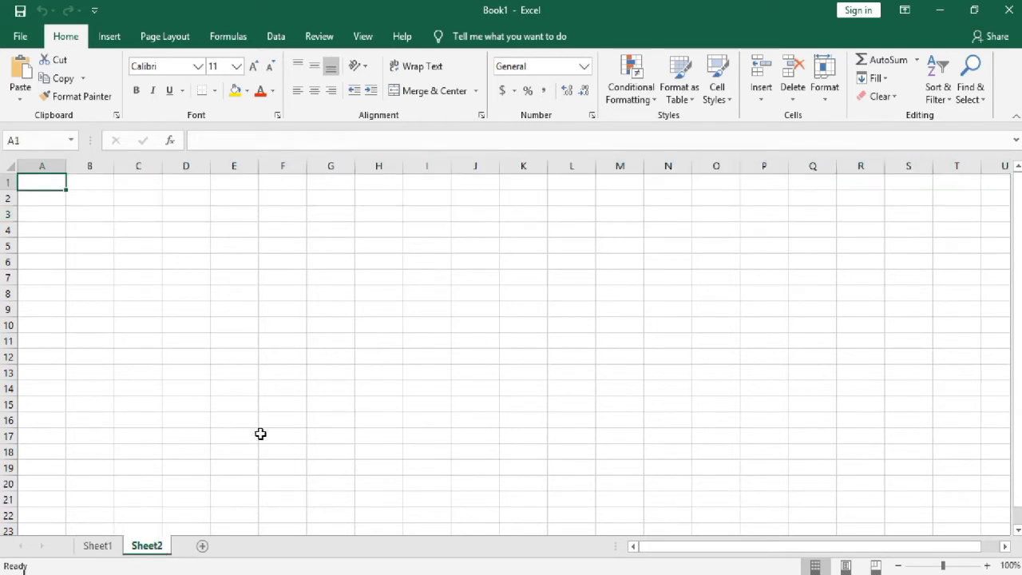
pyautogui.click(99, 547)
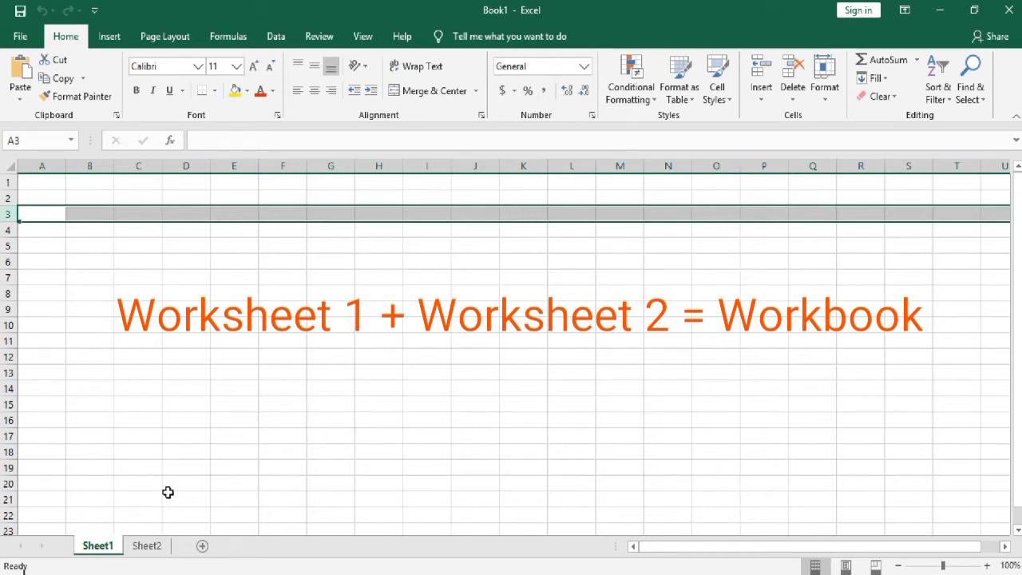
# Step: Select the single cells G5 and D6 in turn, and select the range J5:L11
pyautogui.click(340, 248)
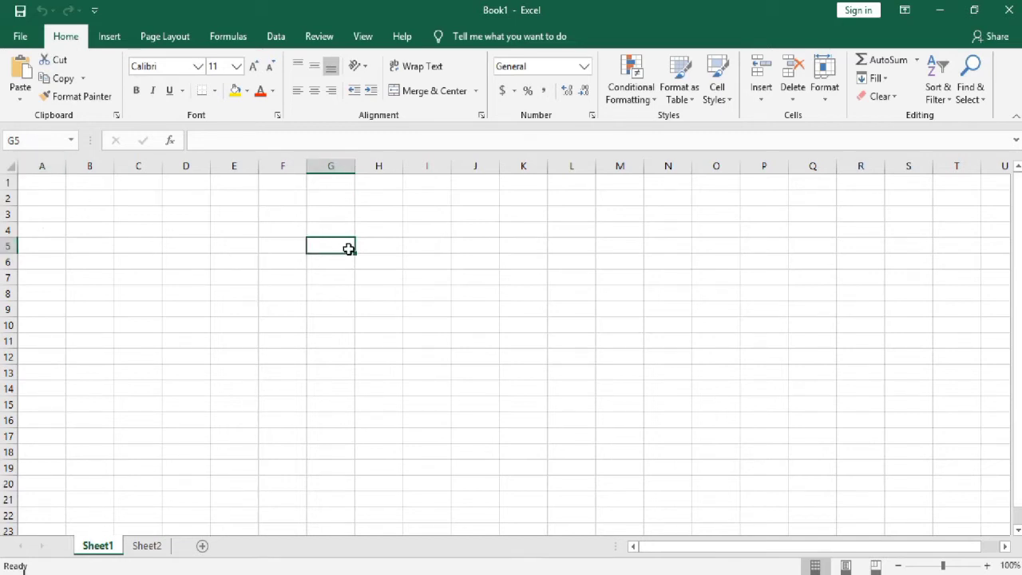
pyautogui.click(185, 262)
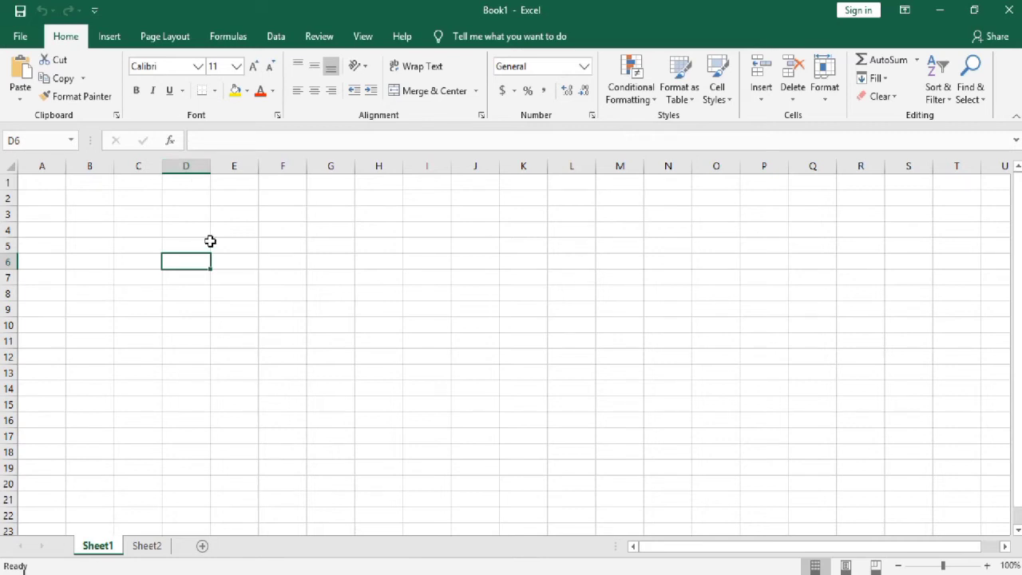
pyautogui.click(486, 247)
pyautogui.moveTo(487, 248); pyautogui.dragTo(588, 343)
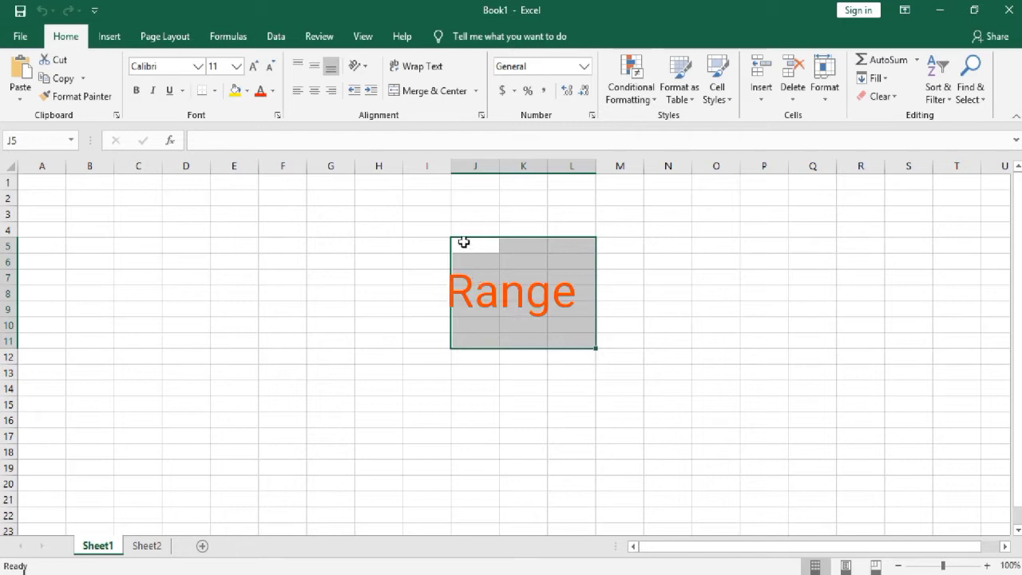
# Step: Enter the range reference J5:L11 as text in cell J5
pyautogui.click(204, 141)
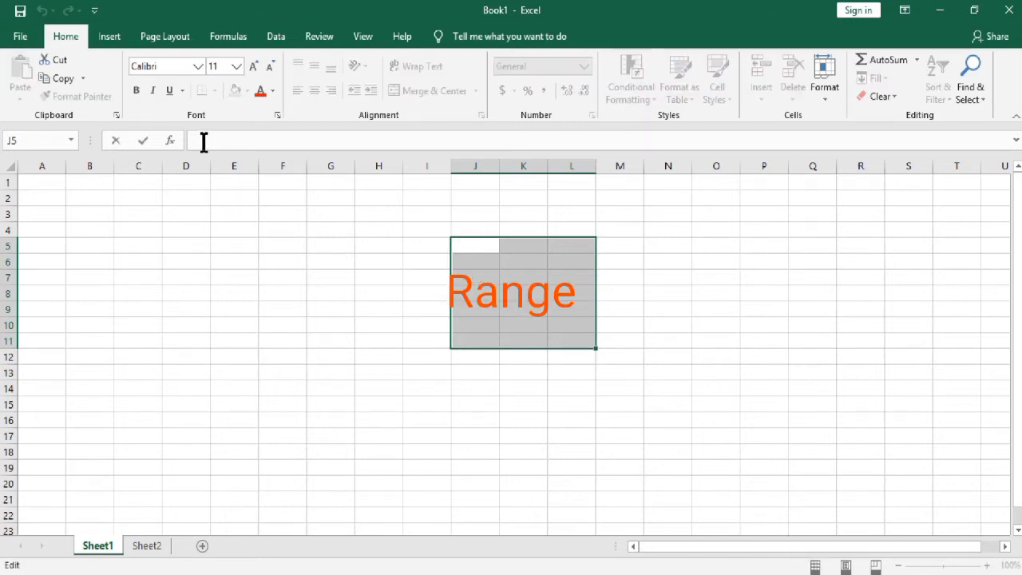
pyautogui.write('J')
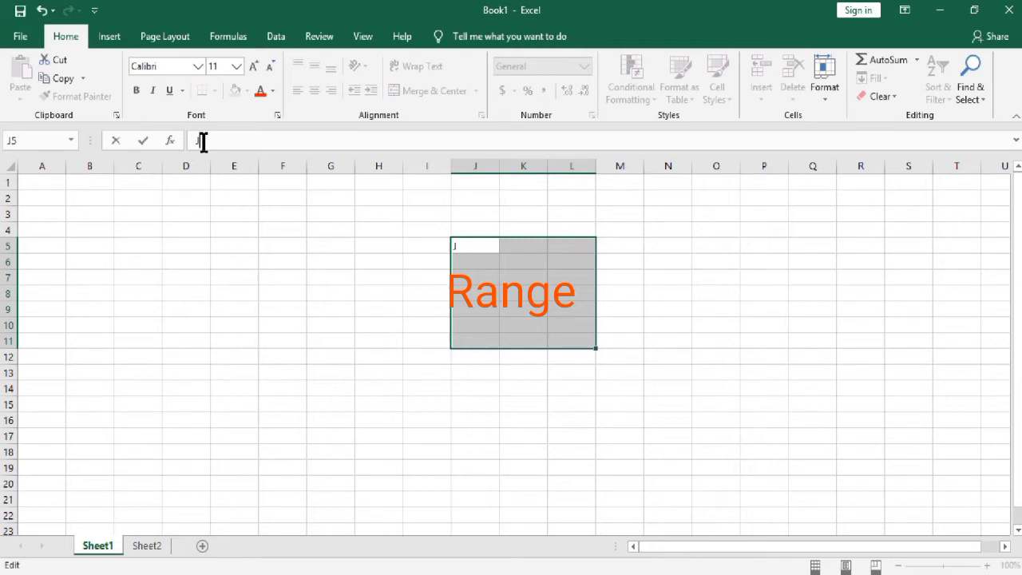
pyautogui.write('5:')
pyautogui.click(575, 342)
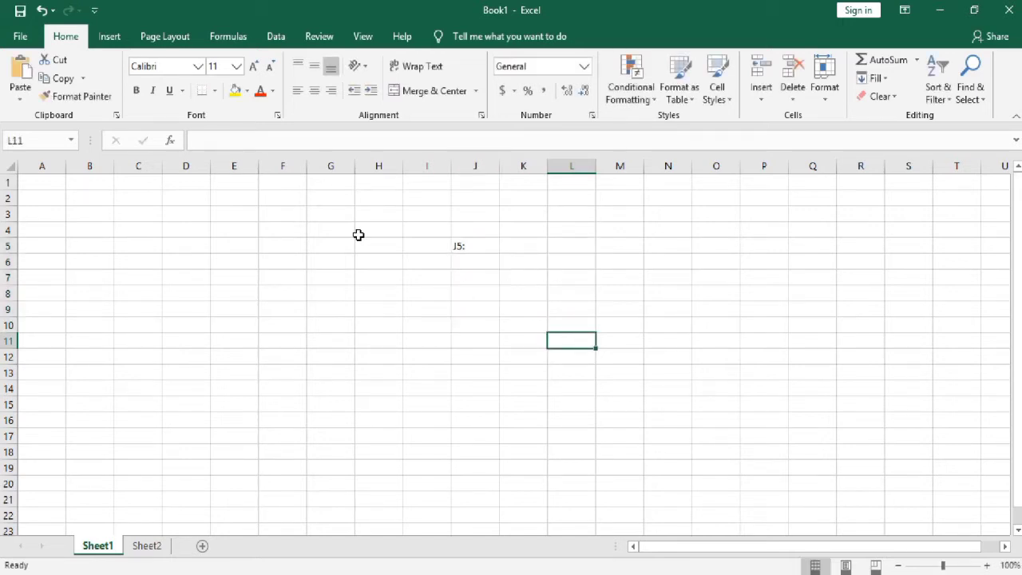
pyautogui.click(467, 242)
pyautogui.doubleClick(475, 246)
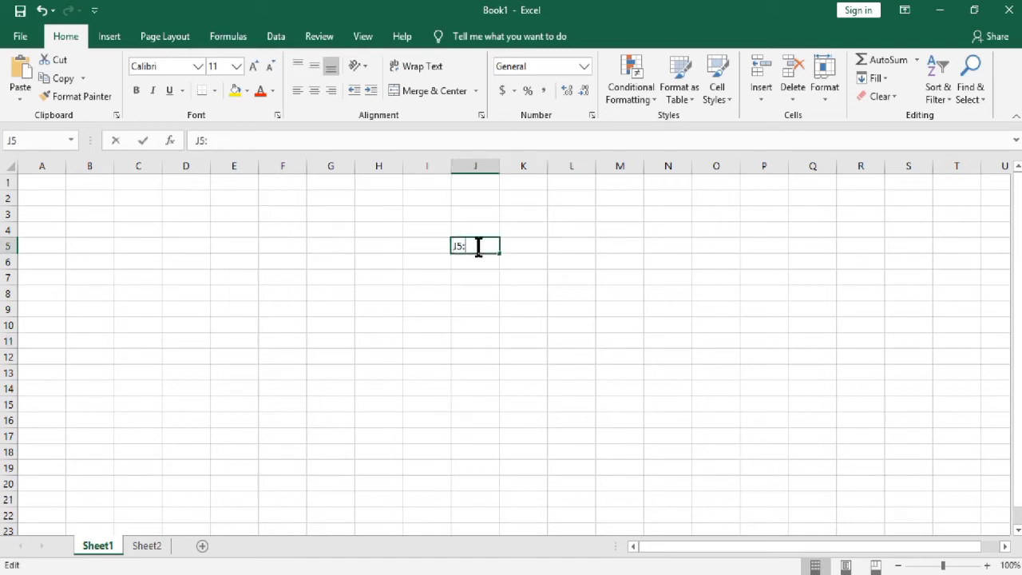
pyautogui.write('L11')
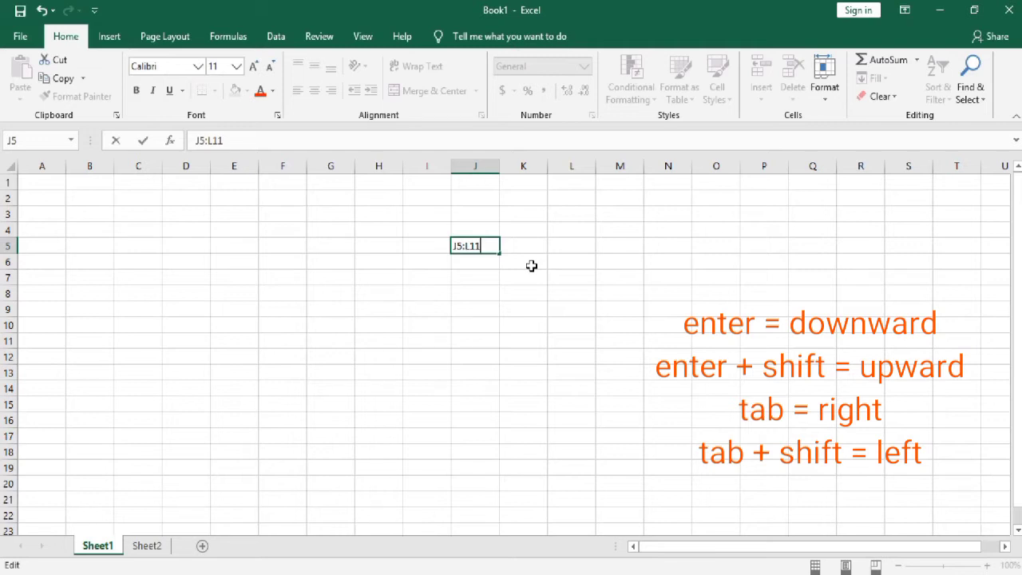
pyautogui.press('Return')
# Step: Move the active cell down column J to J9, up to J6, right to L6, left to I6 and up to I4
pyautogui.press('Return')
pyautogui.press('Return')
pyautogui.press('Return')
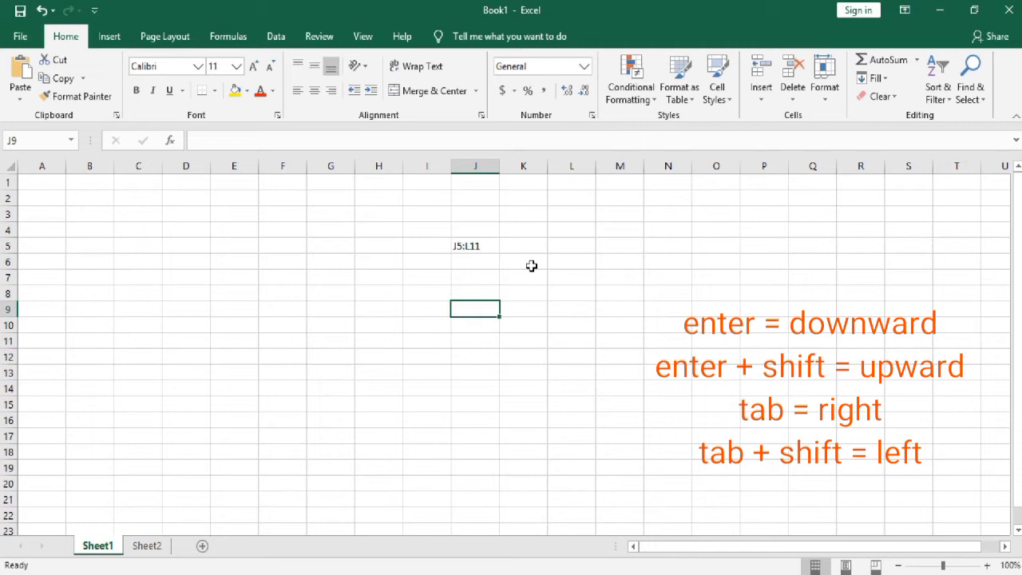
pyautogui.hotkey('shift', 'Return')
pyautogui.hotkey('shift', 'Return')
pyautogui.hotkey('shift', 'Return')
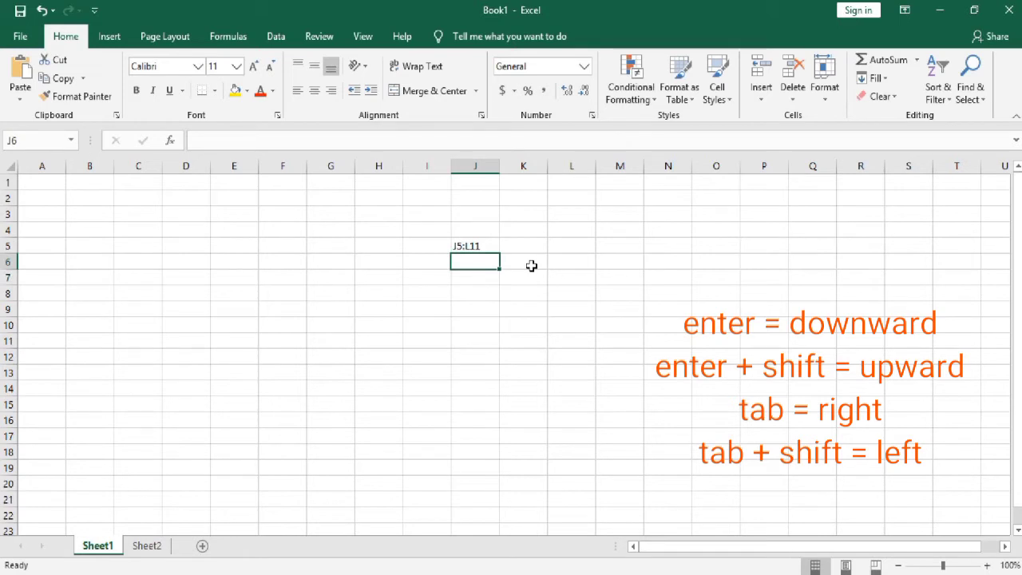
pyautogui.press('Tab')
pyautogui.press('Tab')
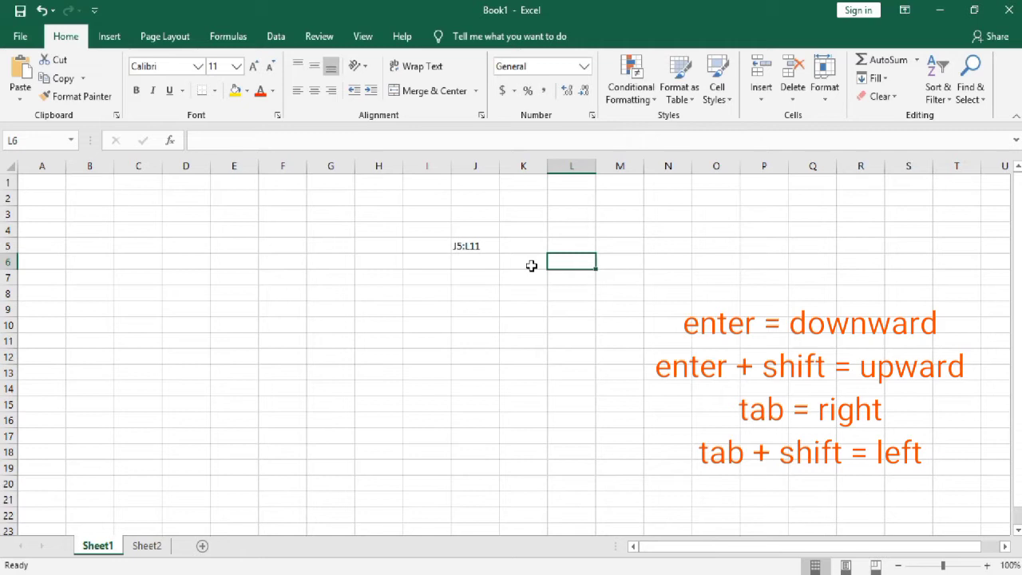
pyautogui.hotkey('shift', 'Tab')
pyautogui.hotkey('shift', 'Tab')
pyautogui.hotkey('shift', 'Tab')
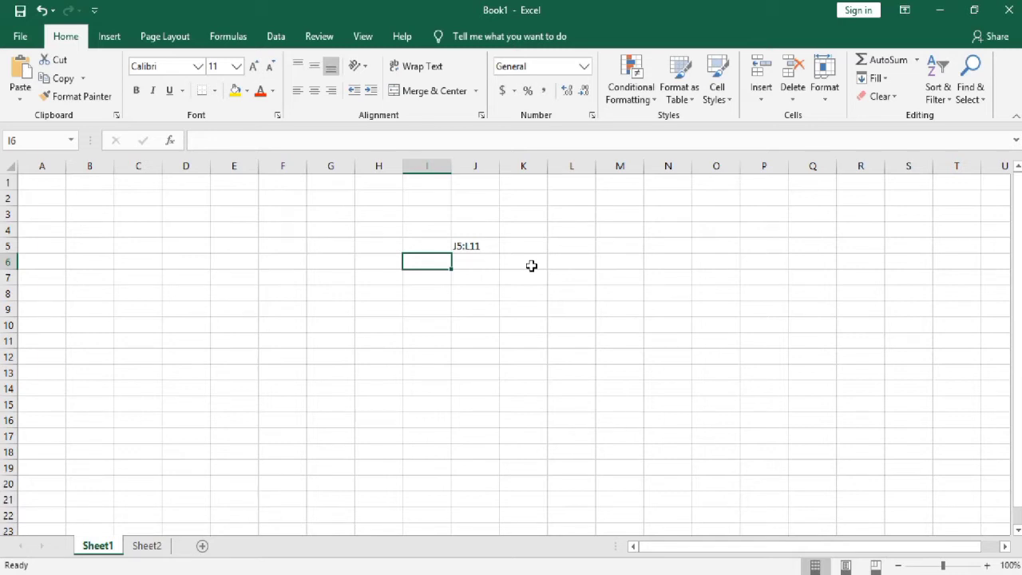
pyautogui.hotkey('shift', 'Return')
pyautogui.hotkey('shift', 'Return')
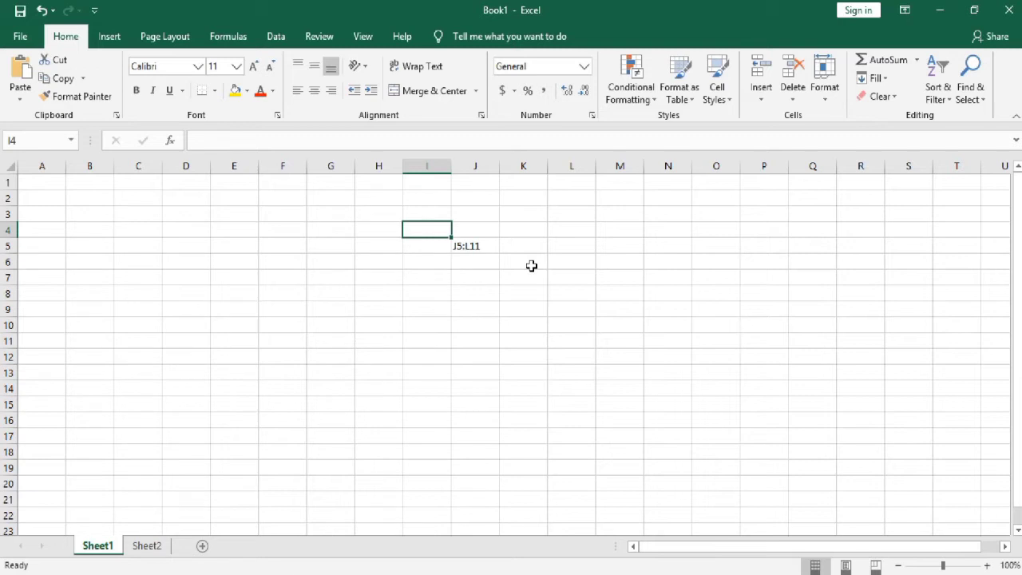
# Step: Enter the text RANGER in cell F4
pyautogui.click(287, 230)
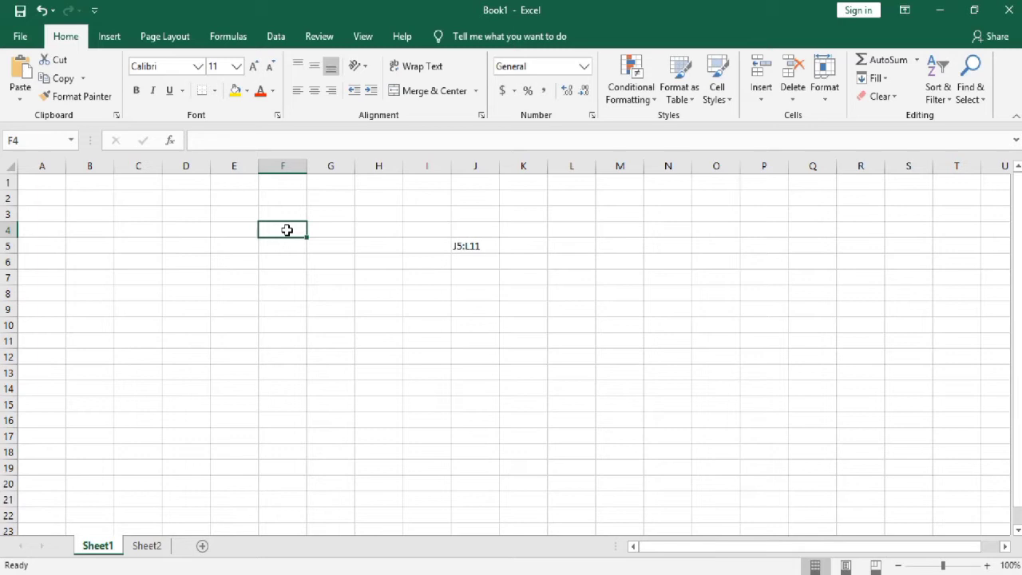
pyautogui.write('R')
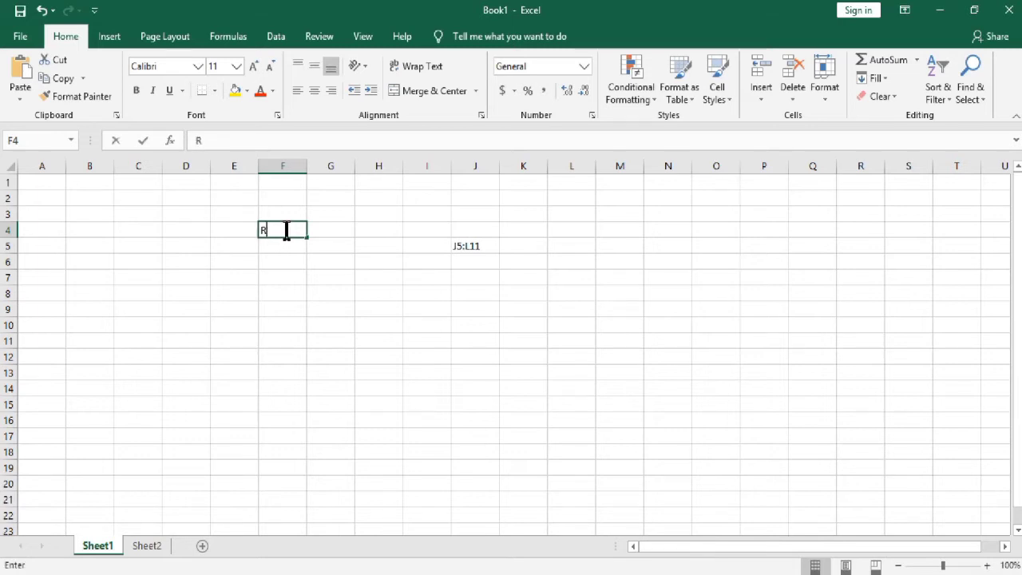
pyautogui.write('ANGER')
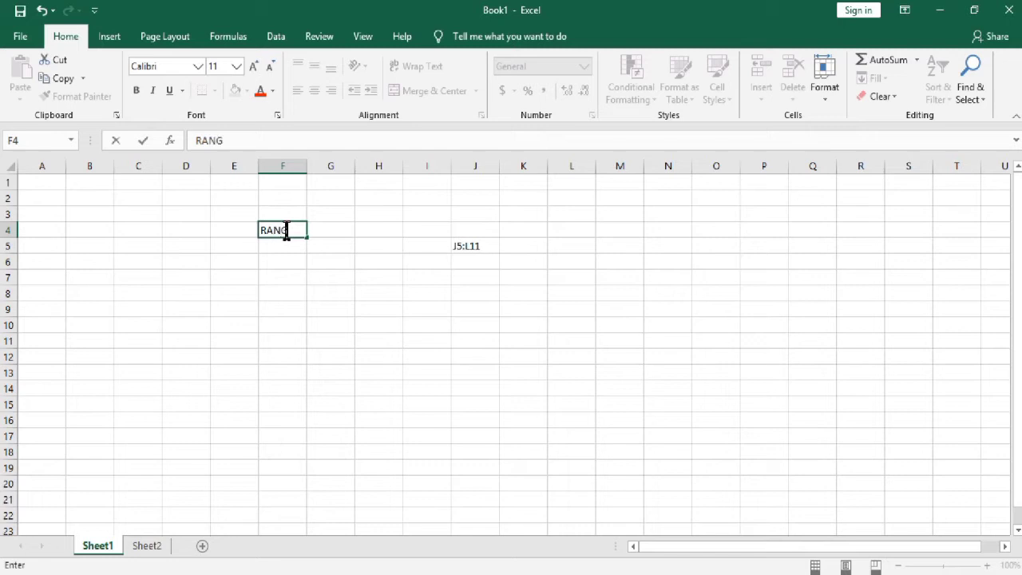
pyautogui.click(347, 232)
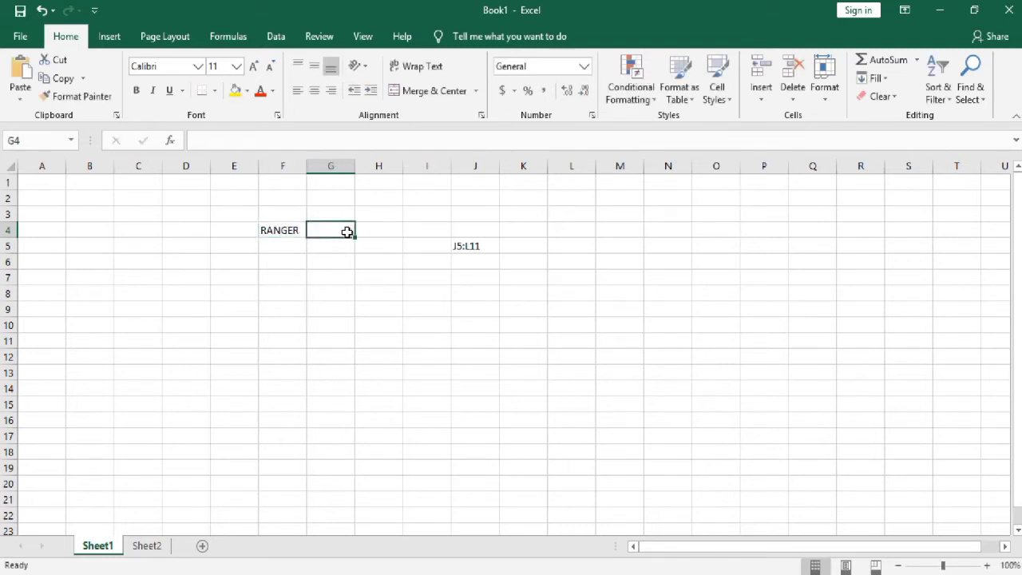
# Step: Replace the content of cell F4 with the text RESTER
pyautogui.click(286, 231)
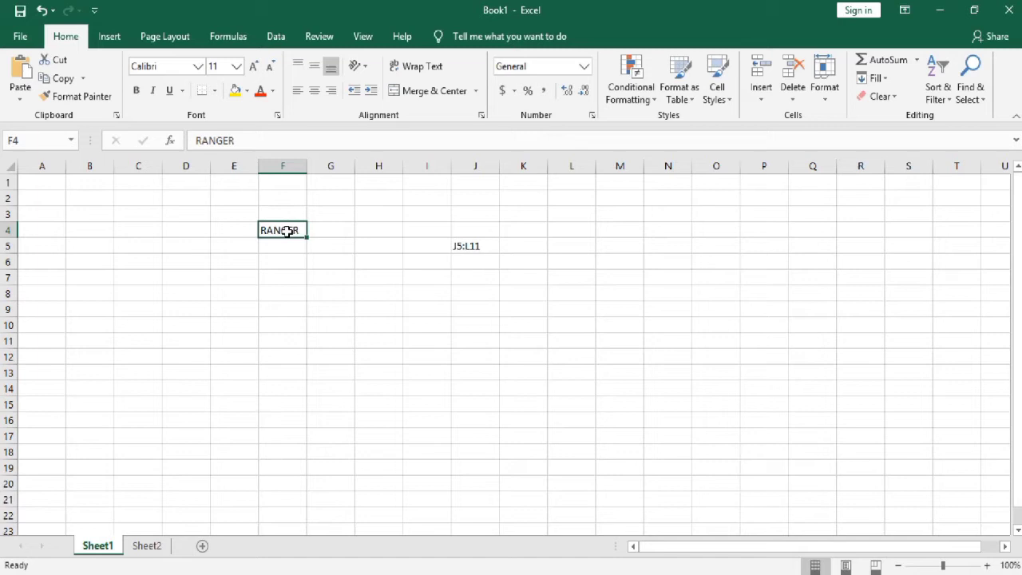
pyautogui.write('RE')
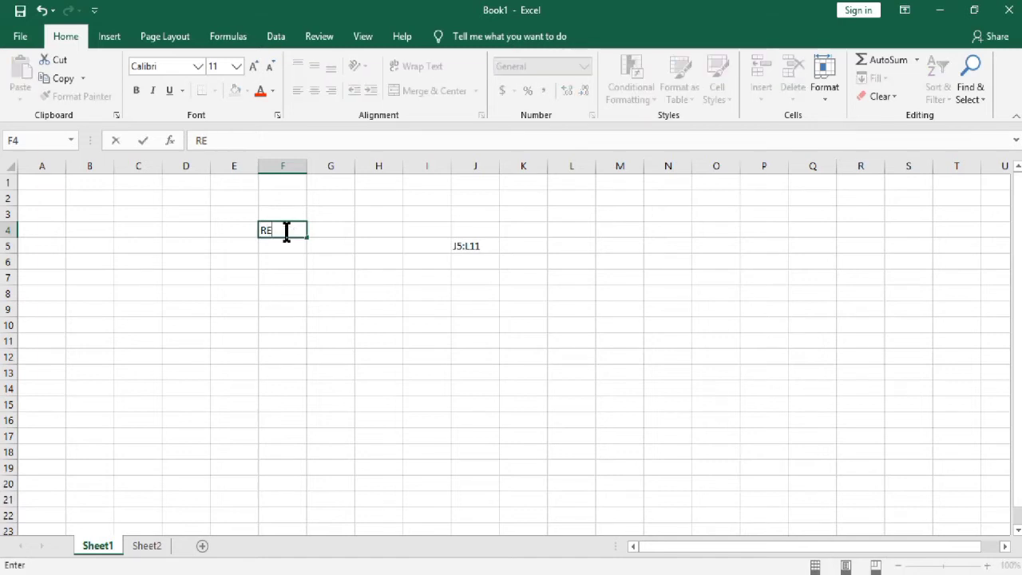
pyautogui.write('STER')
pyautogui.click(332, 230)
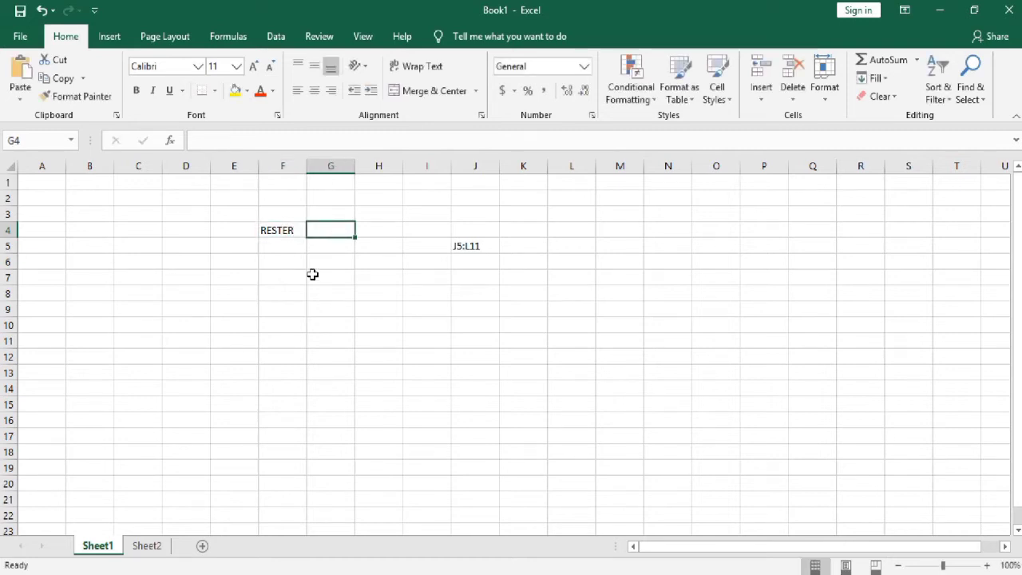
# Step: Edit the existing text in cell F4 in place so it reads RESRTER
pyautogui.doubleClick(283, 231)
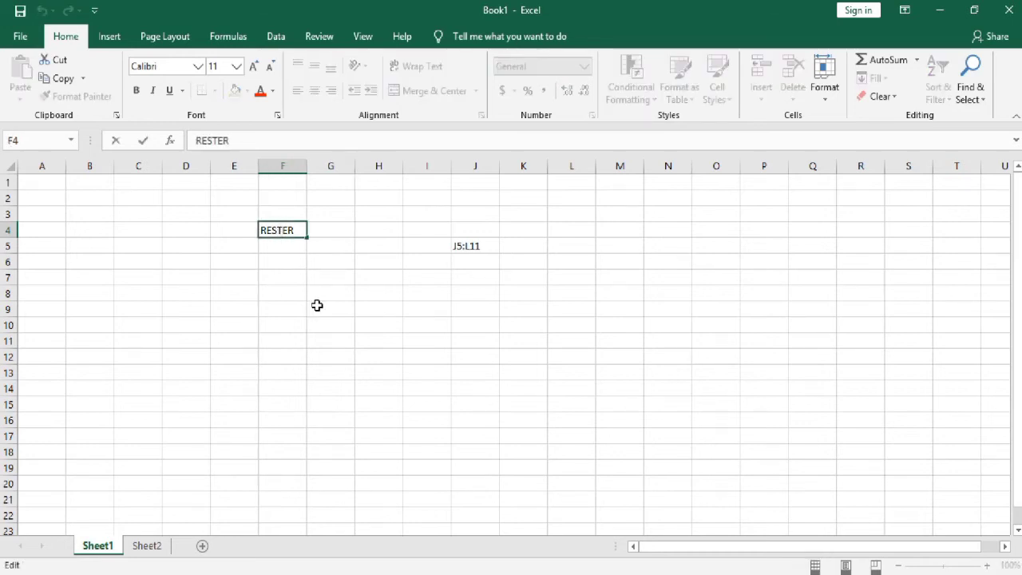
pyautogui.press('BackSpace')
pyautogui.write('RT')
# Step: Clear the contents of cells F4 and J5
pyautogui.doubleClick(300, 231)
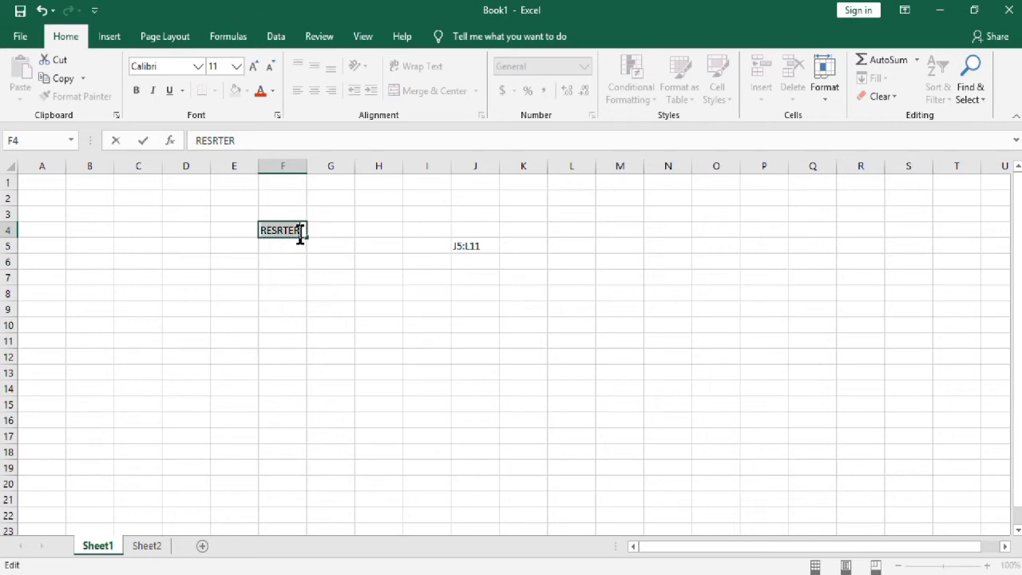
pyautogui.press('BackSpace')
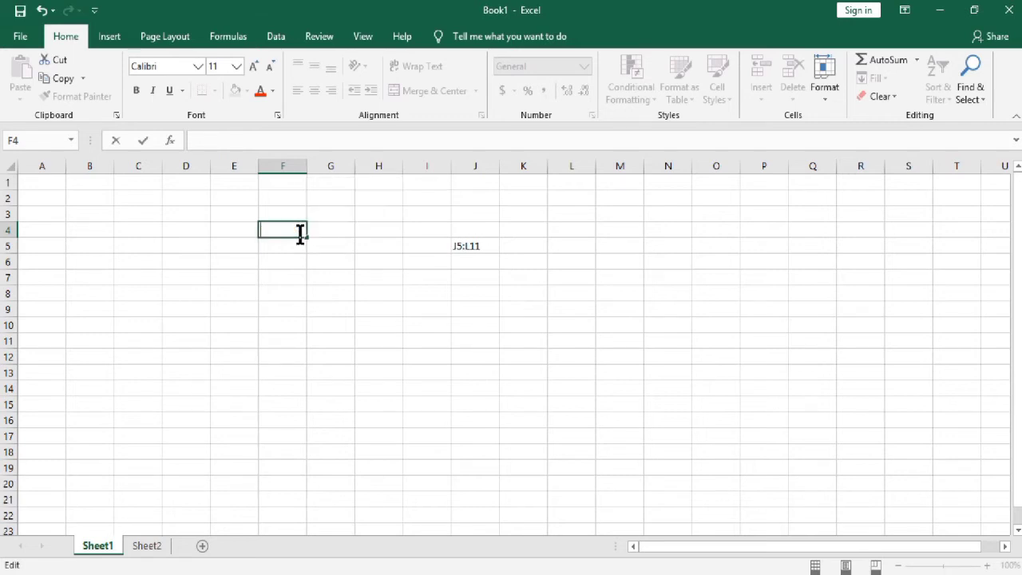
pyautogui.click(470, 245)
pyautogui.press('BackSpace')
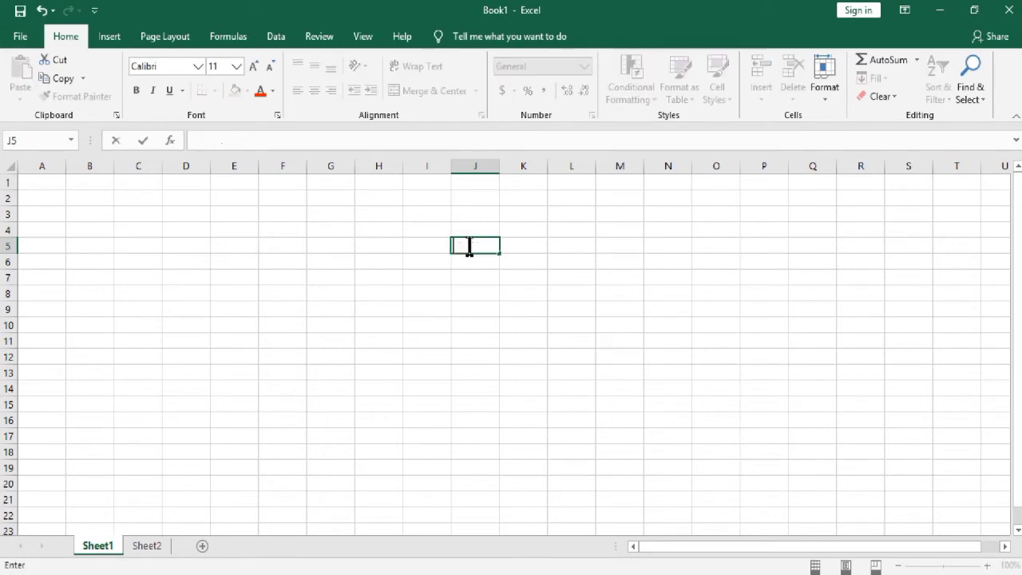
# Step: Enter the column headers Name, Marks and CGPA in cells A1, B1 and C1
pyautogui.click(52, 182)
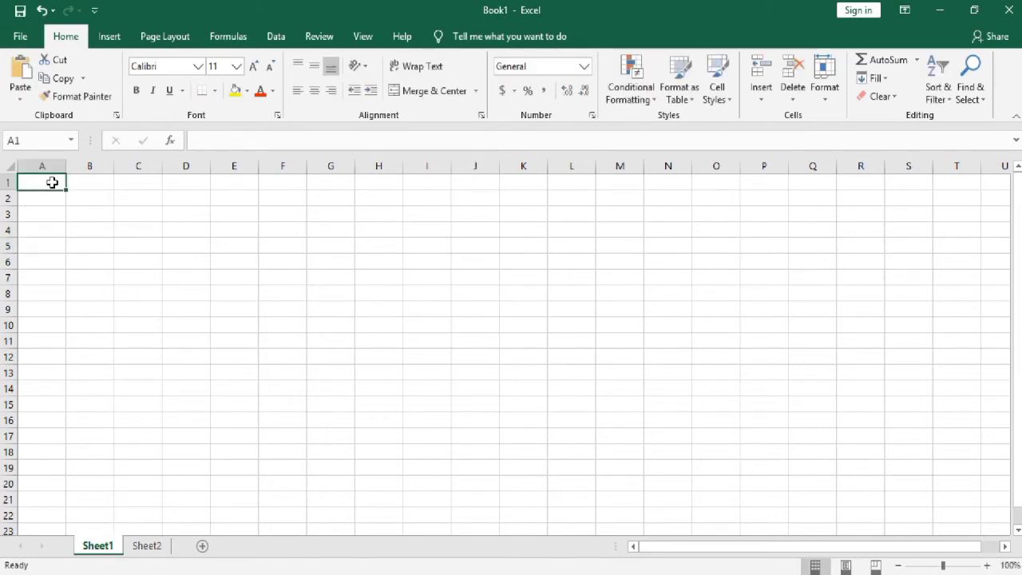
pyautogui.write('Nam')
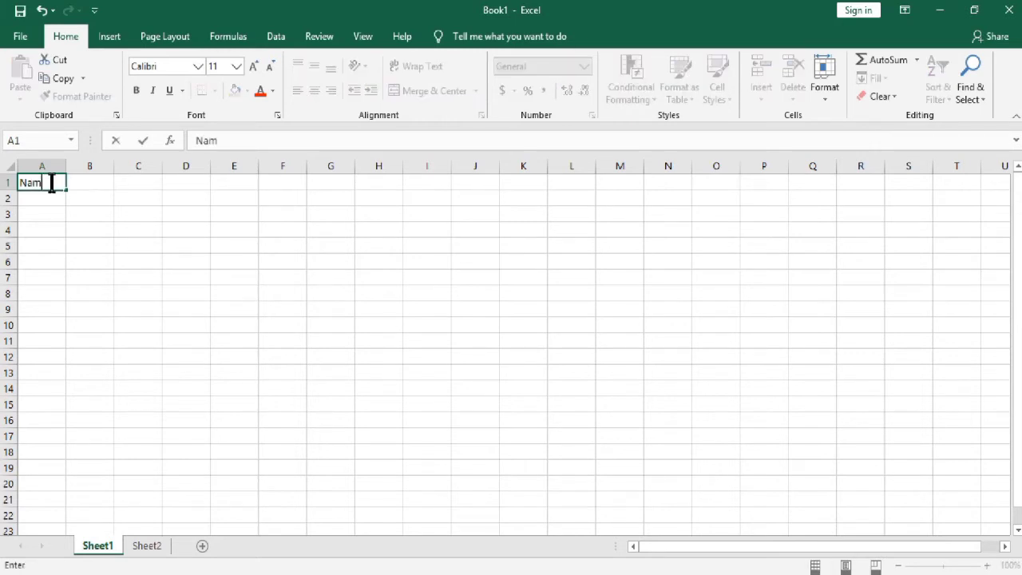
pyautogui.write('e')
pyautogui.press('Tab')
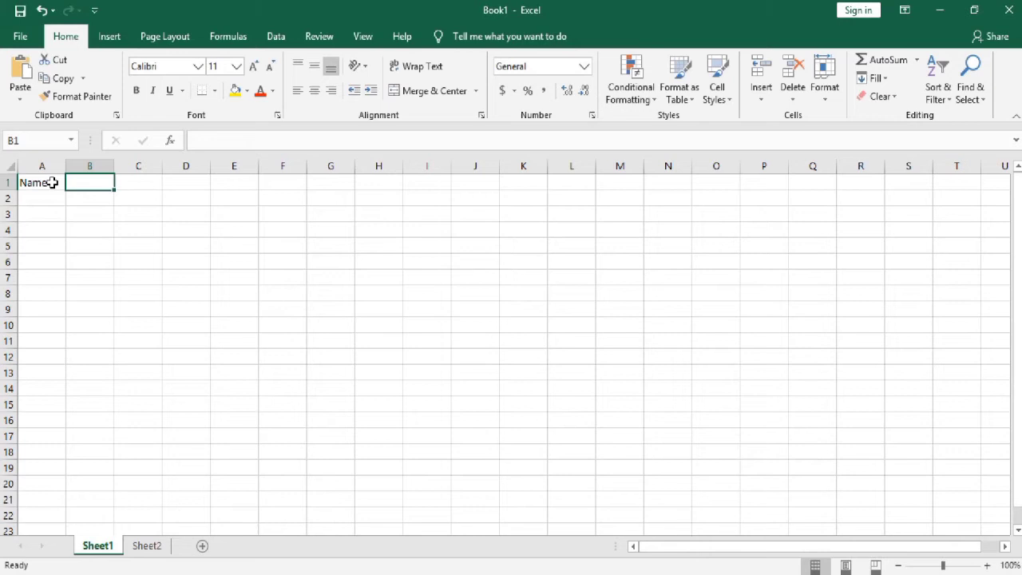
pyautogui.write('Marks')
pyautogui.press('Tab')
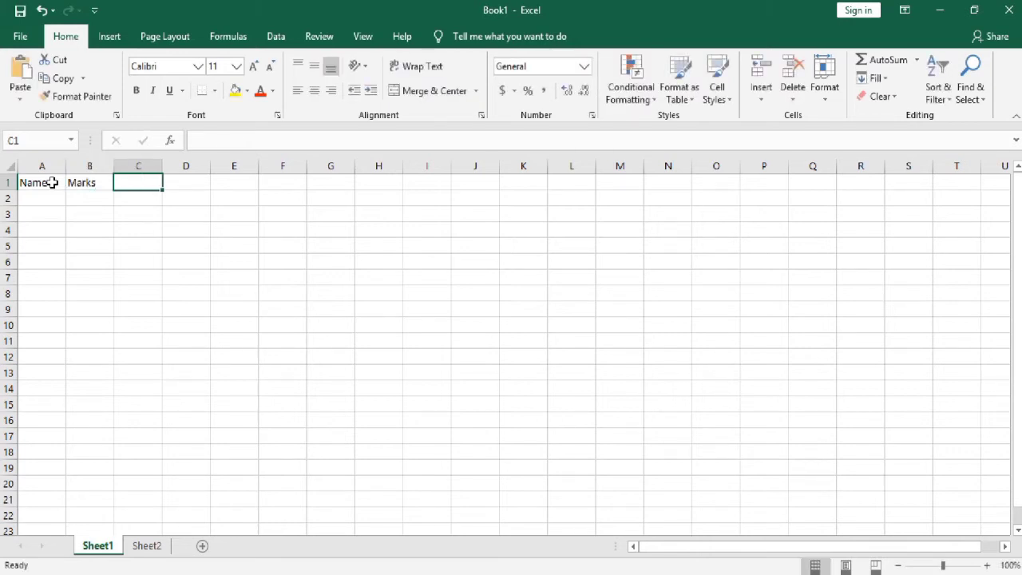
pyautogui.write('CGPA')
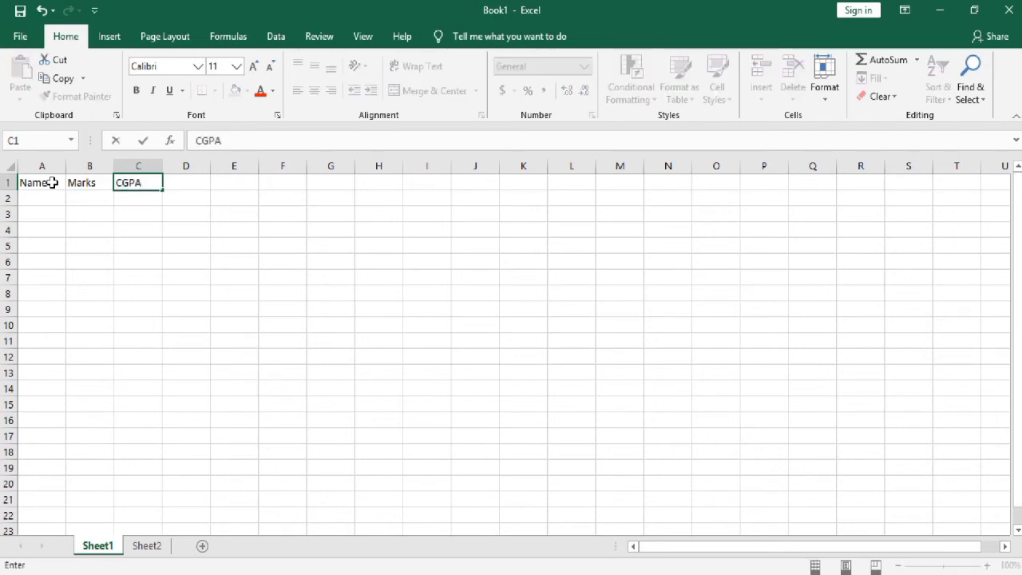
# Step: Enter the first student's full name in cell A2 under the Name header
pyautogui.click(42, 201)
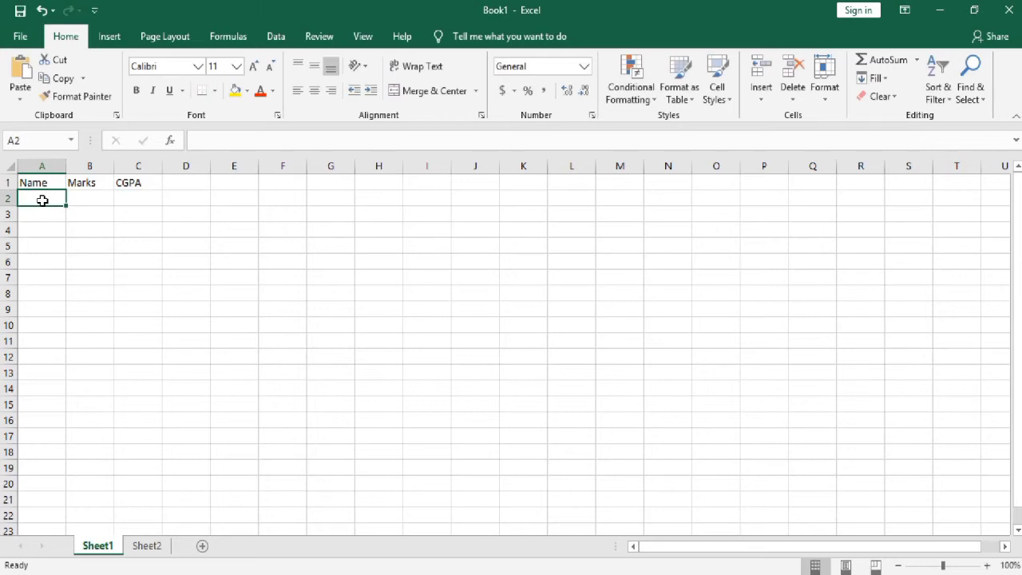
pyautogui.write('Asif')
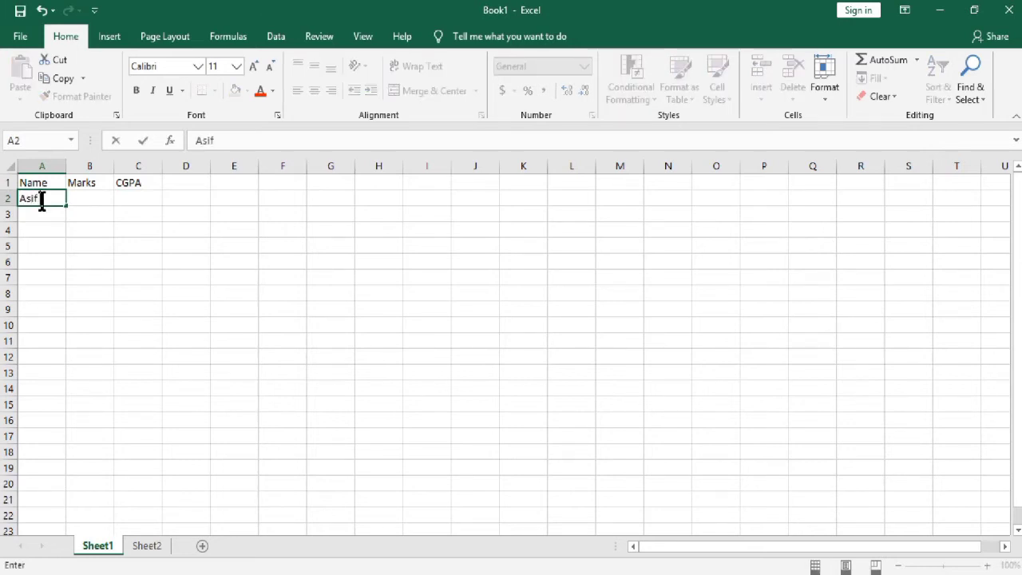
pyautogui.write(' Abbasi')
pyautogui.press('Return')
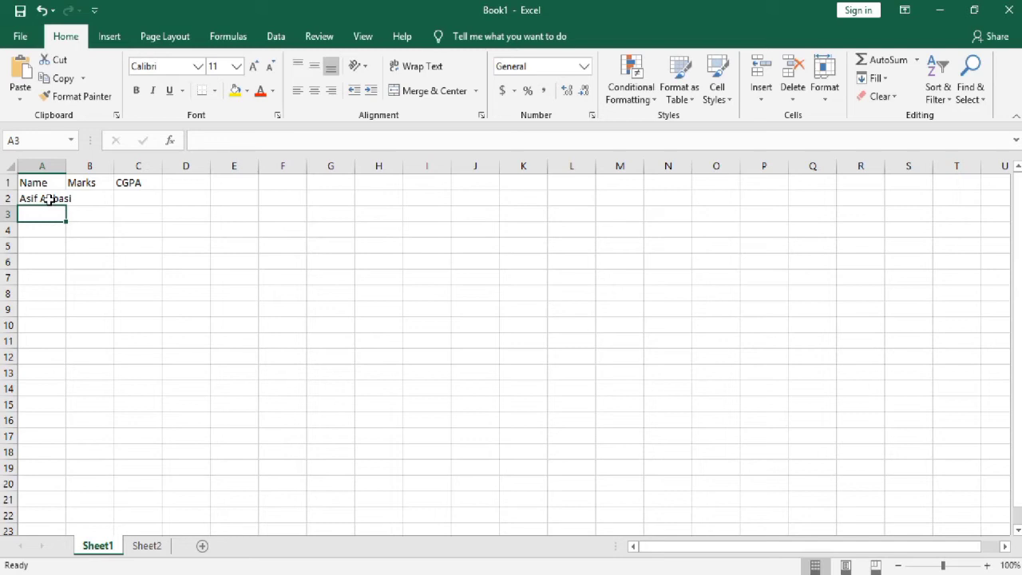
# Step: Enter 70 as the first student's marks in cell B2 and 3.6 as the CGPA in cell C2
pyautogui.click(50, 199)
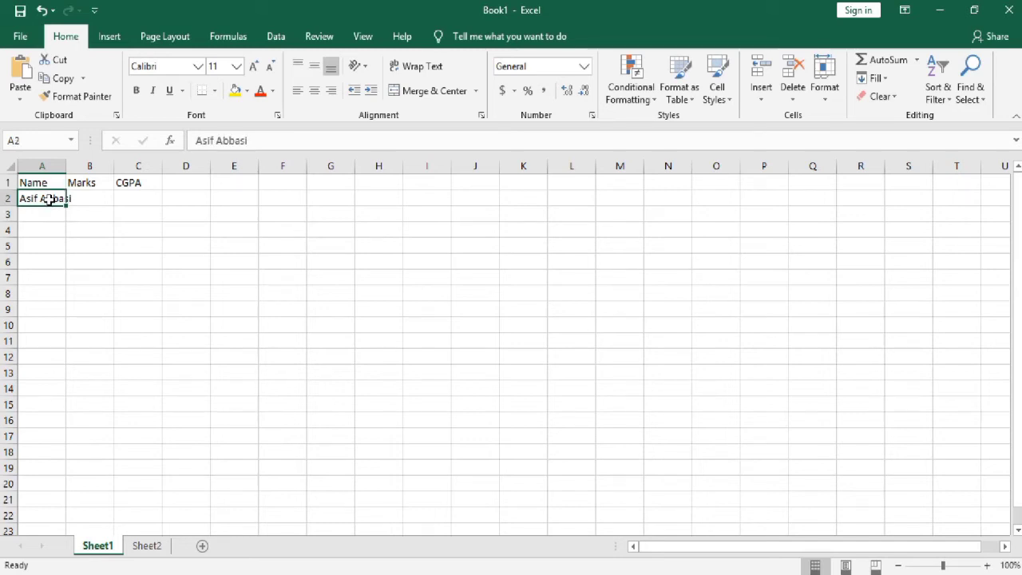
pyautogui.click(86, 198)
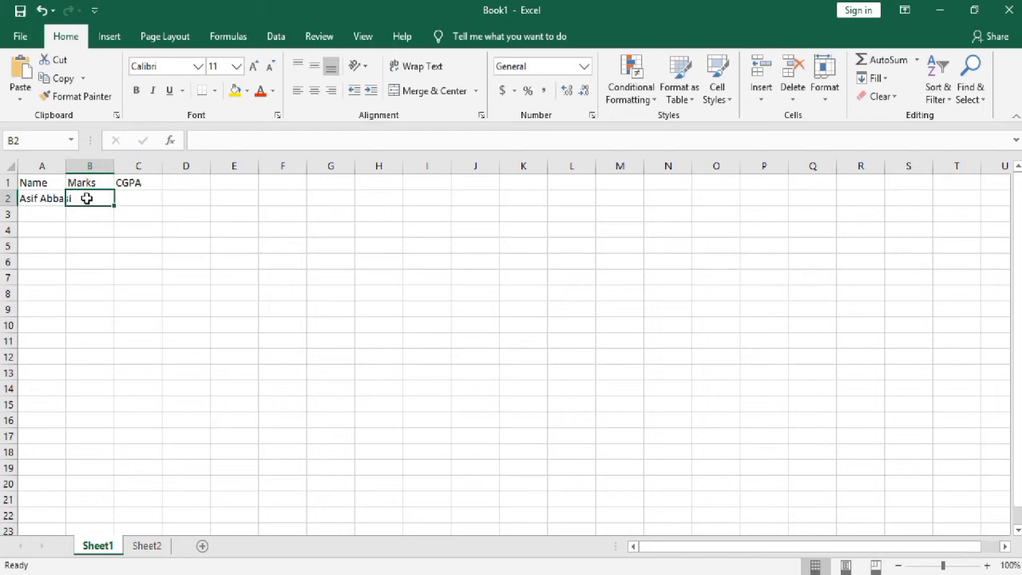
pyautogui.click(46, 199)
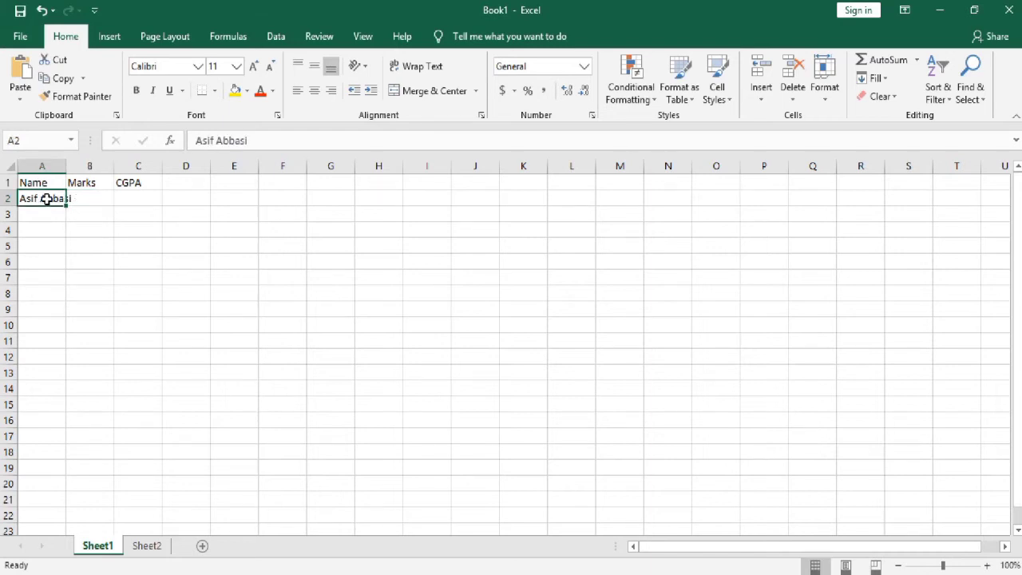
pyautogui.click(91, 198)
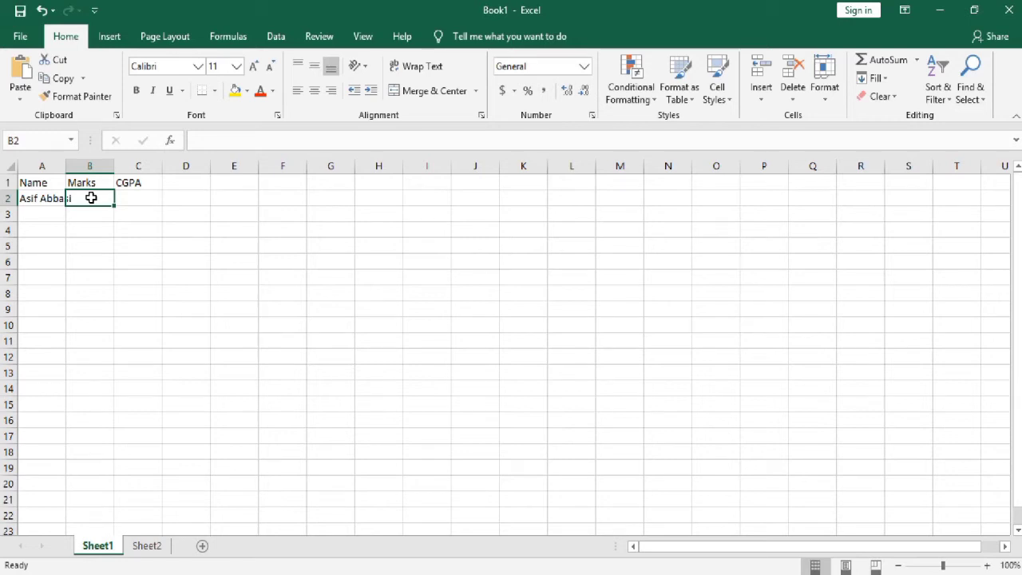
pyautogui.write('70')
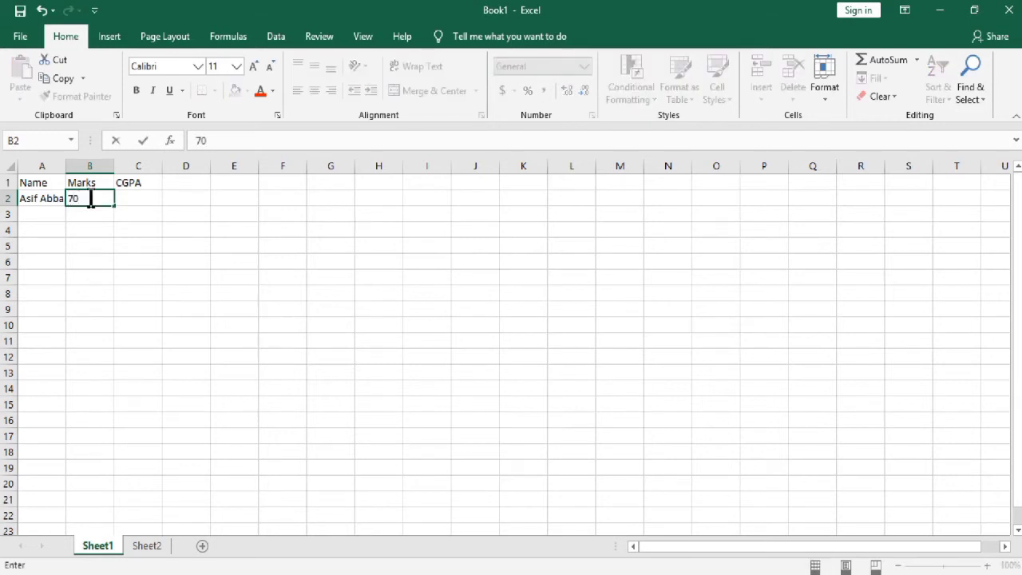
pyautogui.click(139, 199)
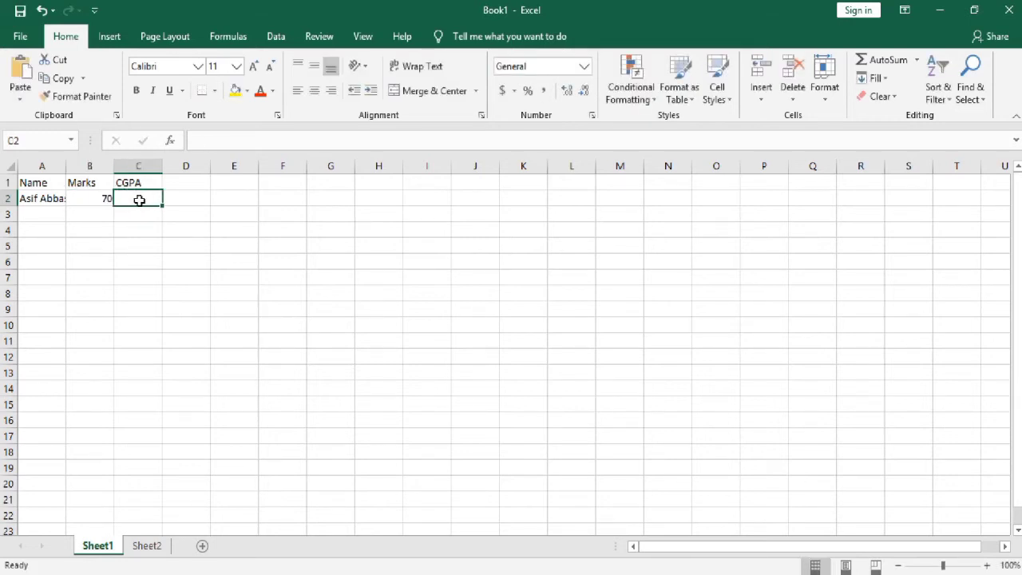
pyautogui.write('3.6')
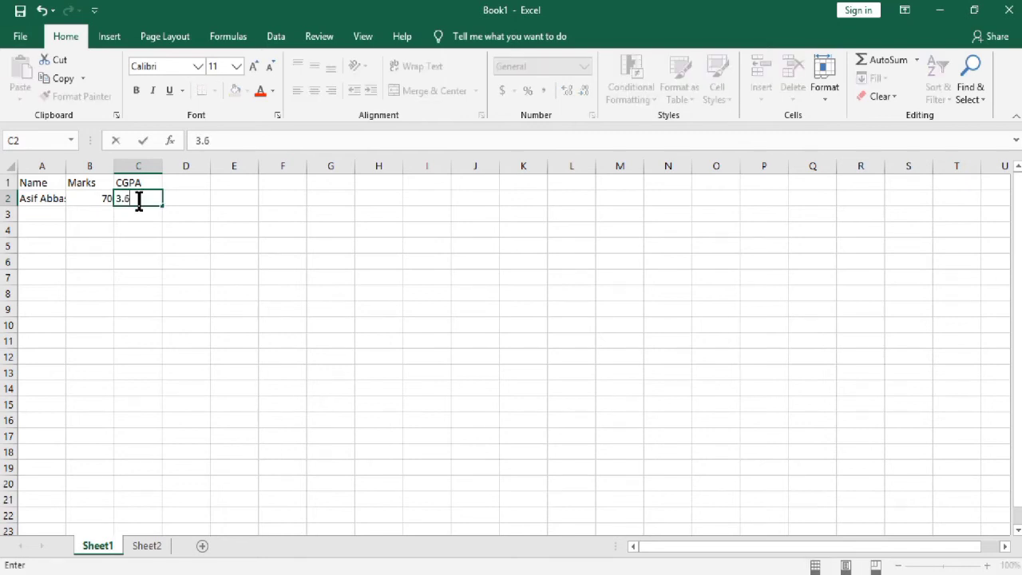
pyautogui.press('Return')
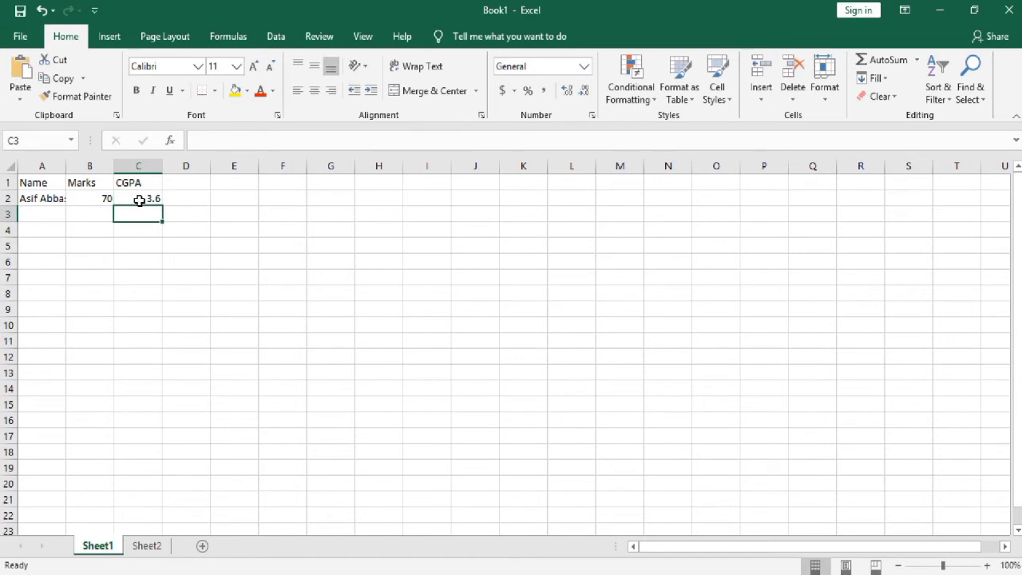
# Step: Widen column A slightly so the full name in cell A2 fits inside the column
pyautogui.click(104, 199)
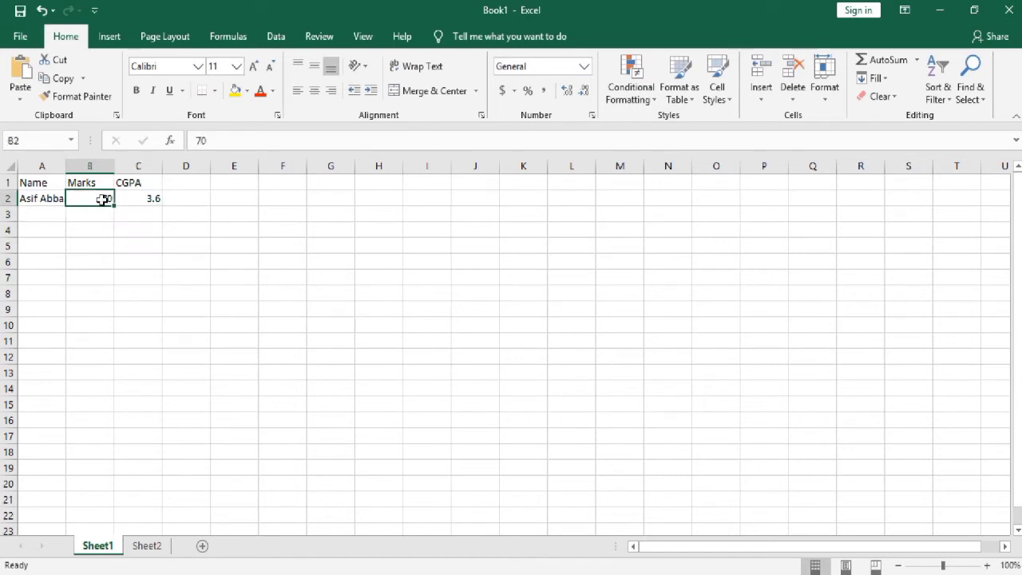
pyautogui.click(50, 202)
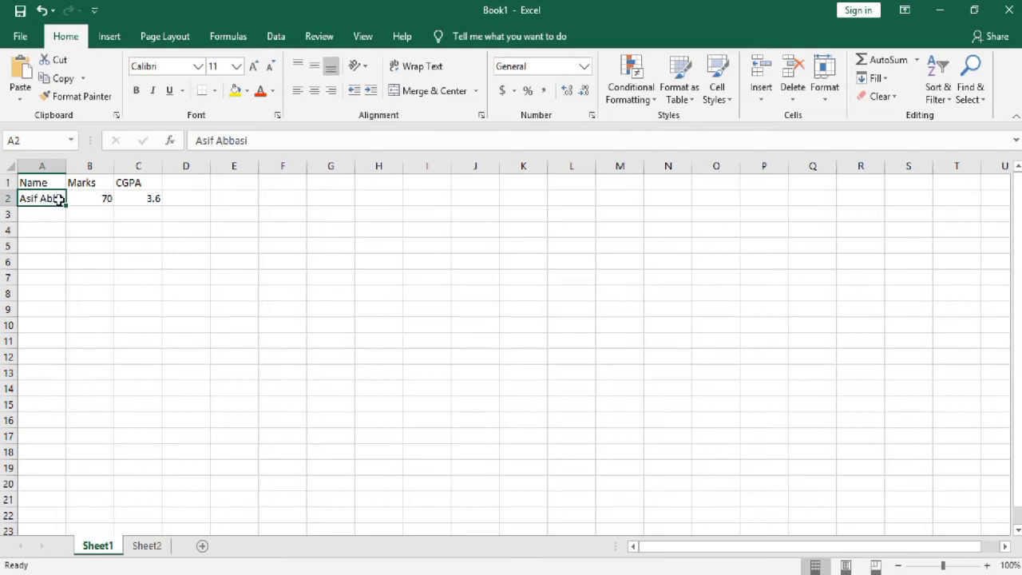
pyautogui.click(88, 199)
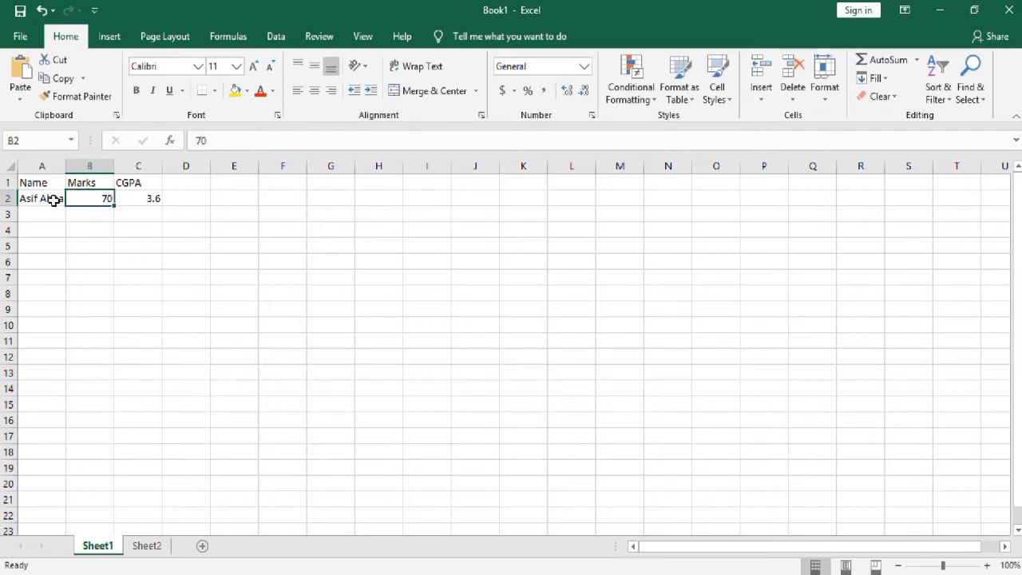
pyautogui.click(53, 200)
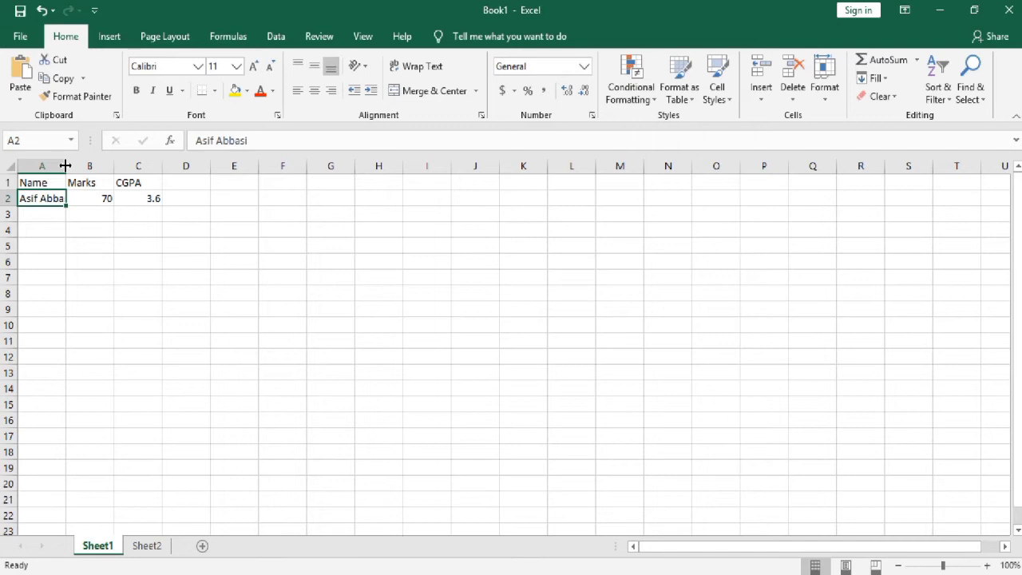
pyautogui.moveTo(66, 166); pyautogui.dragTo(75, 165)
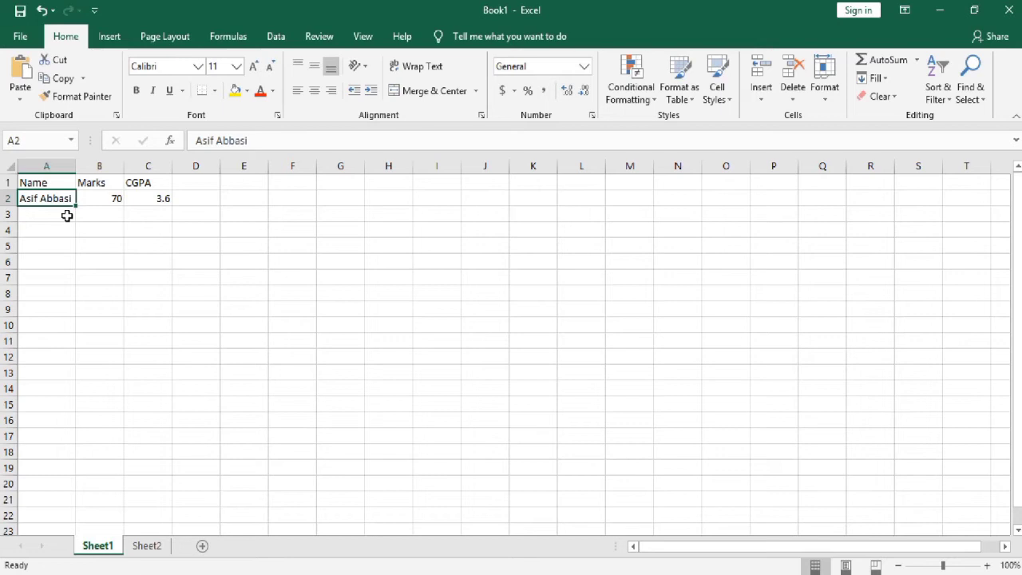
# Step: Fill row 3 with the second student's full name, marks of 90 and a CGPA of 4.00
pyautogui.click(67, 215)
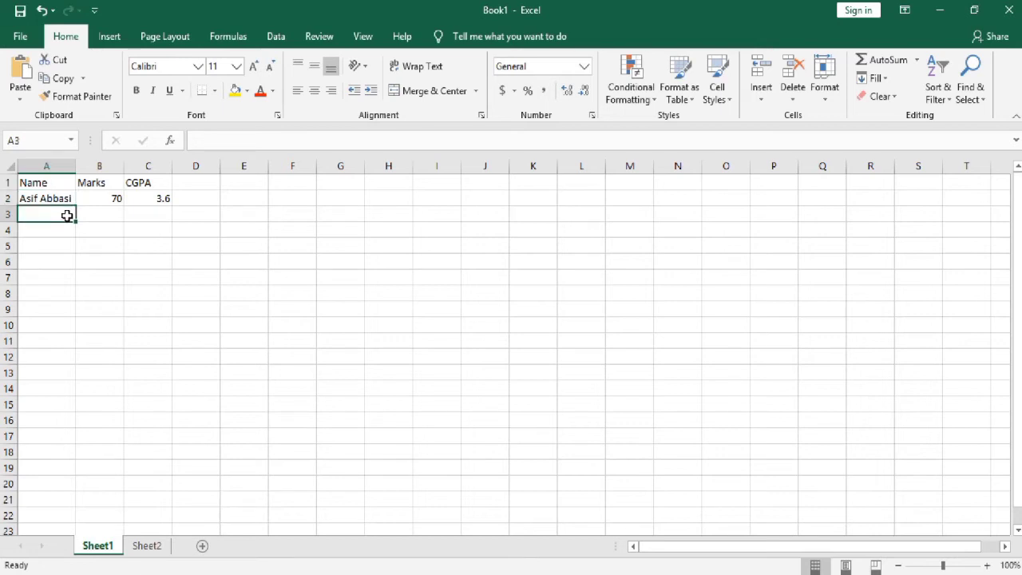
pyautogui.write('Ali')
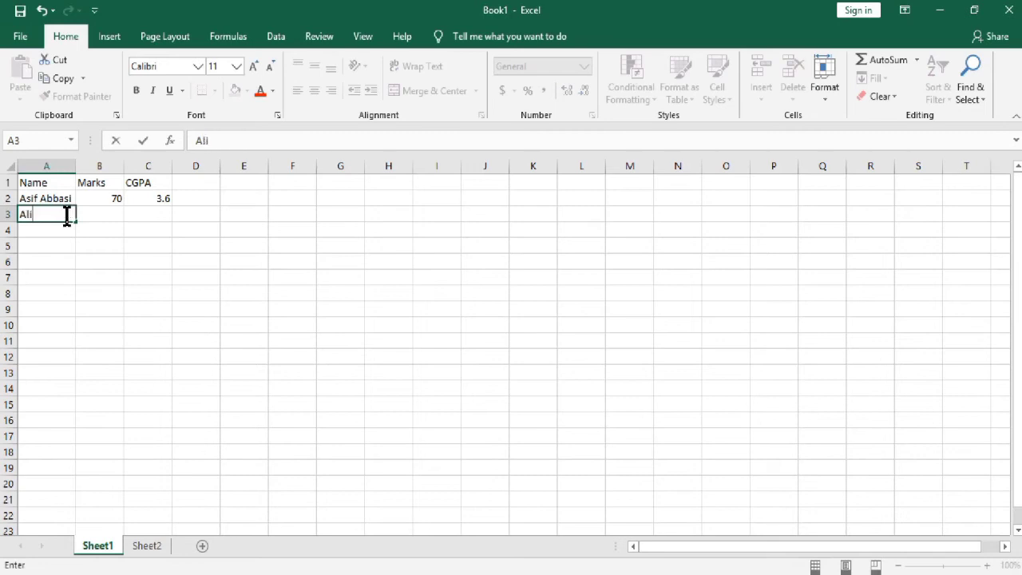
pyautogui.write(' Ahmed')
pyautogui.click(103, 215)
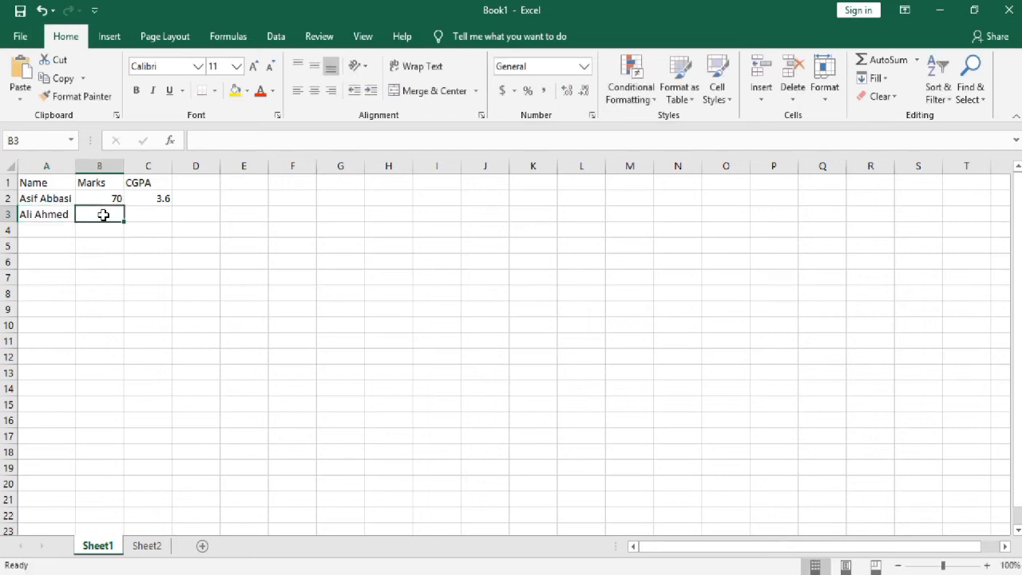
pyautogui.write('90')
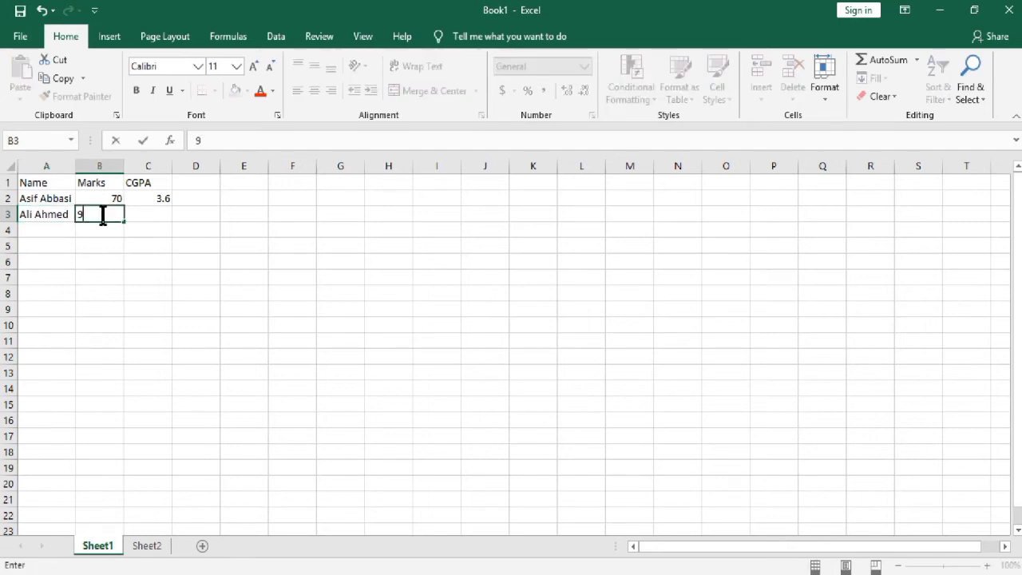
pyautogui.click(149, 215)
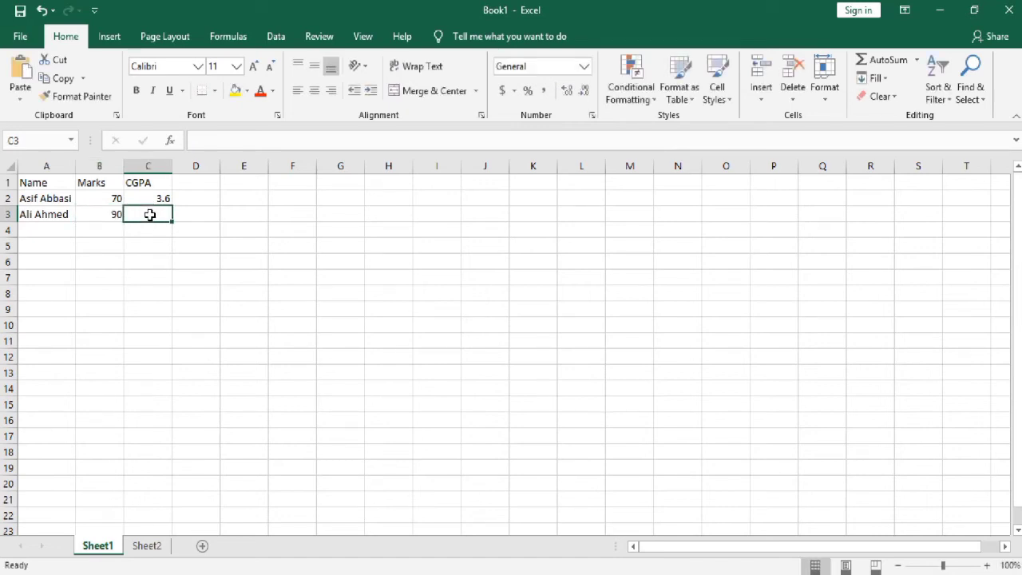
pyautogui.write('4.00')
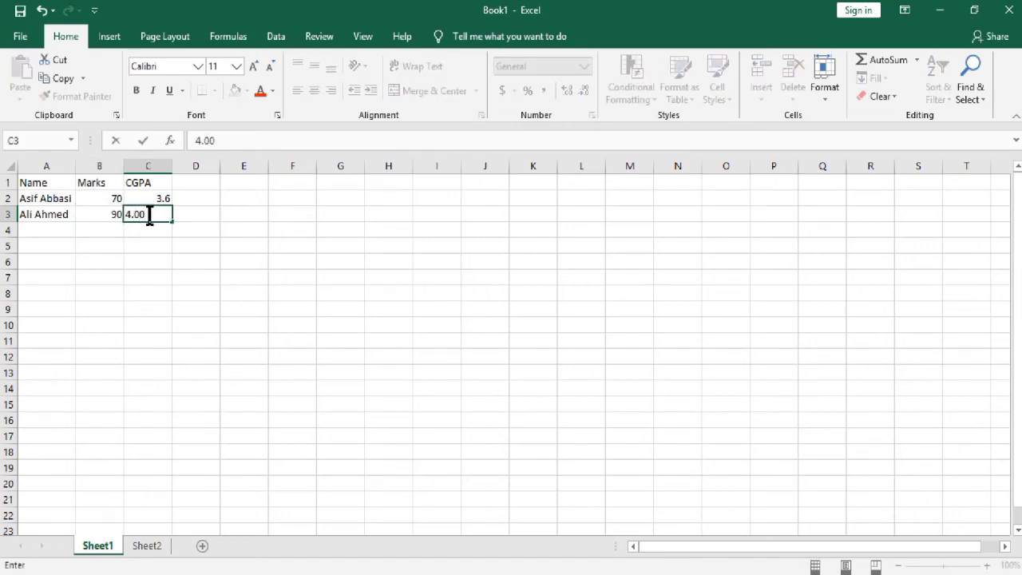
# Step: Enter the third and fourth students' full names in cells A4 and A5 under the Name header
pyautogui.click(54, 230)
pyautogui.write('F')
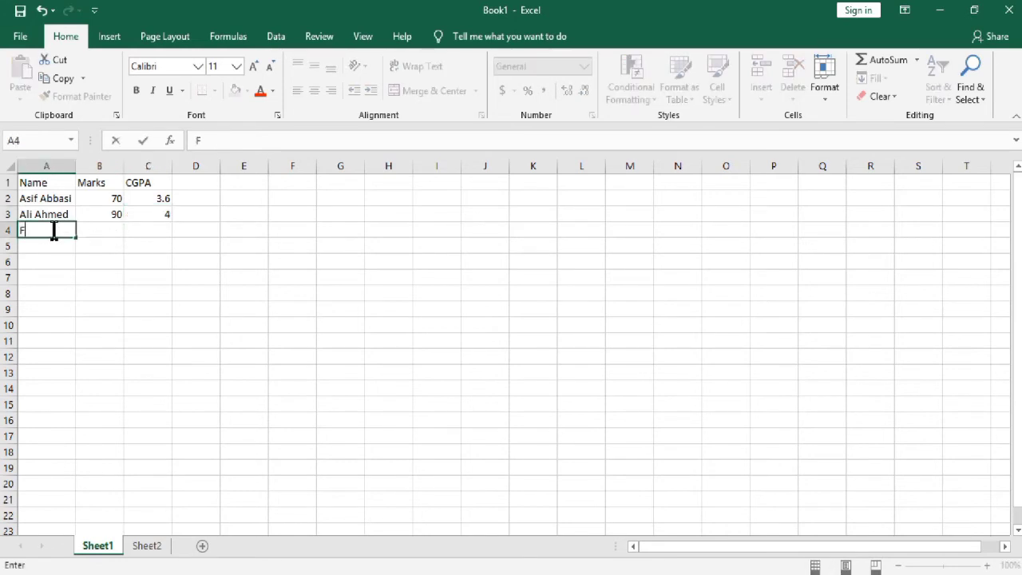
pyautogui.write('aheem Ibrahim')
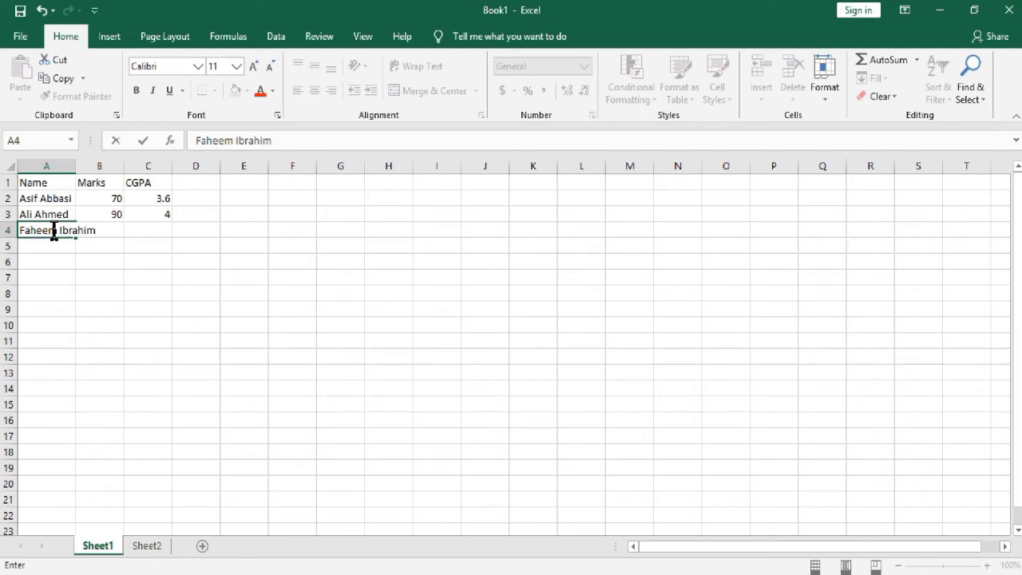
pyautogui.click(46, 247)
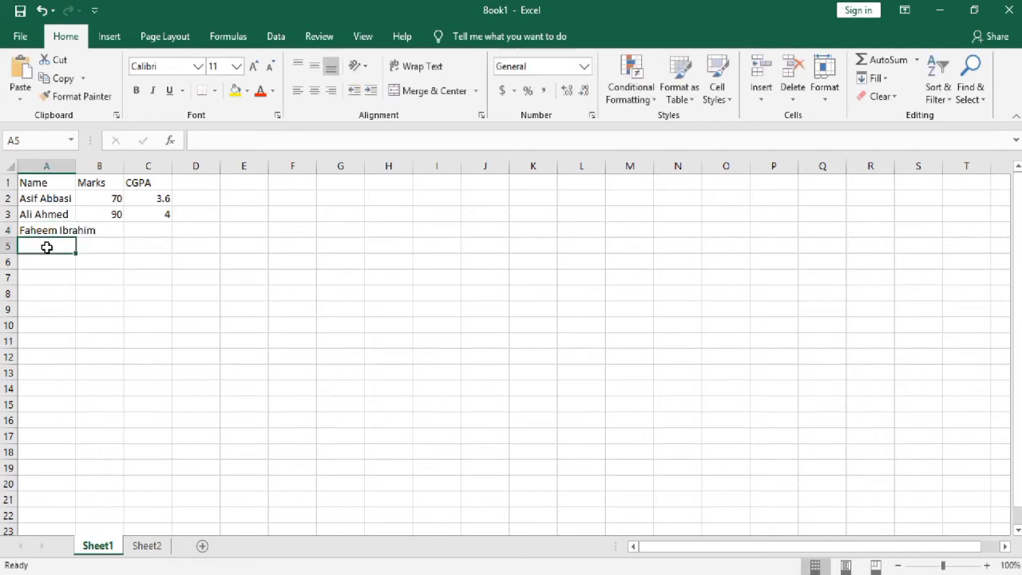
pyautogui.write('Ah')
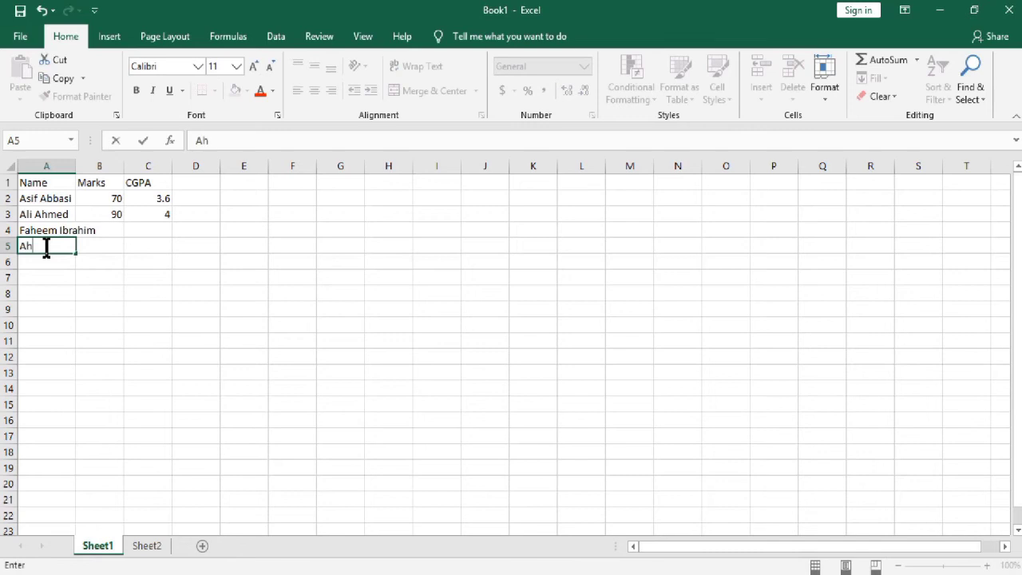
pyautogui.write('med Ali')
# Step: Enter marks of 80 in cell B4 and 70 in cell B5 for the third and fourth students
pyautogui.click(114, 228)
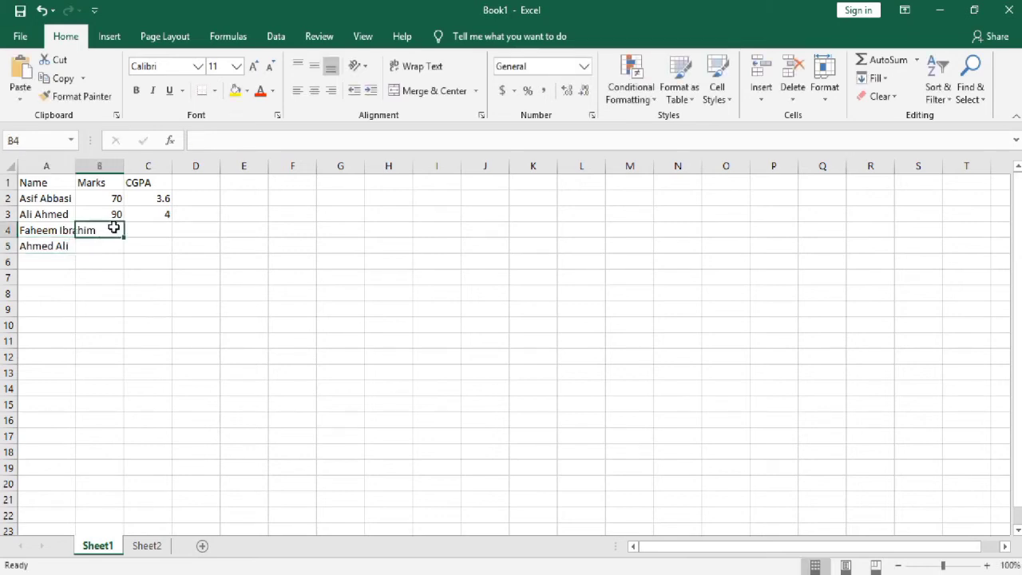
pyautogui.write('80')
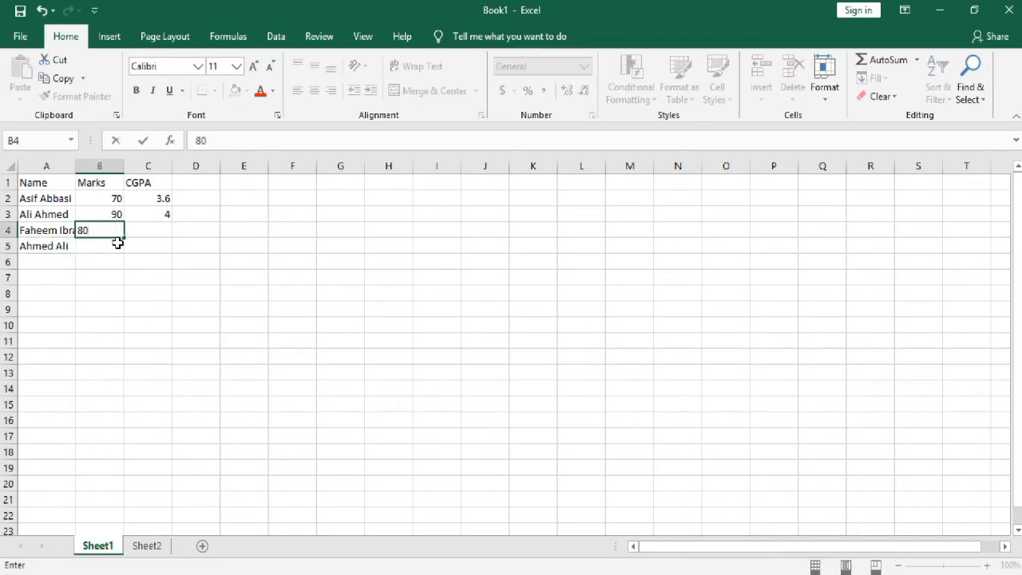
pyautogui.click(116, 247)
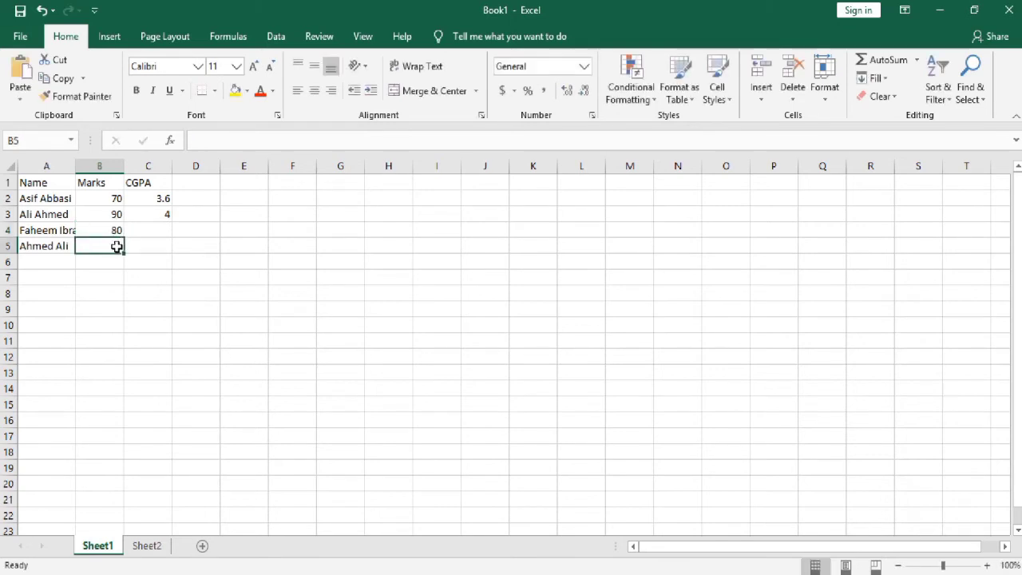
pyautogui.write('70')
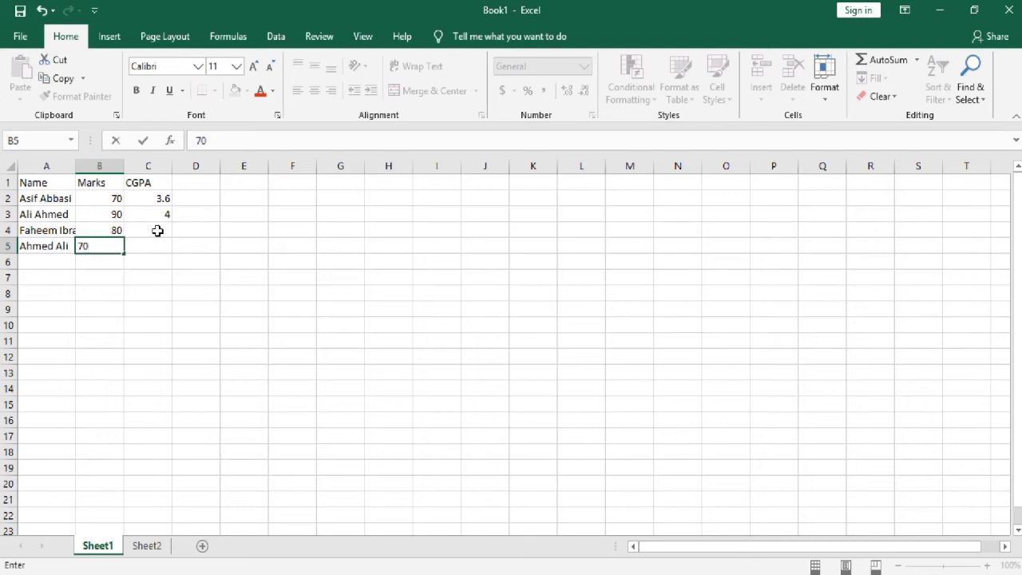
# Step: Enter a CGPA of 3.8 in cell C4 and 3.6 in cell C5
pyautogui.click(158, 230)
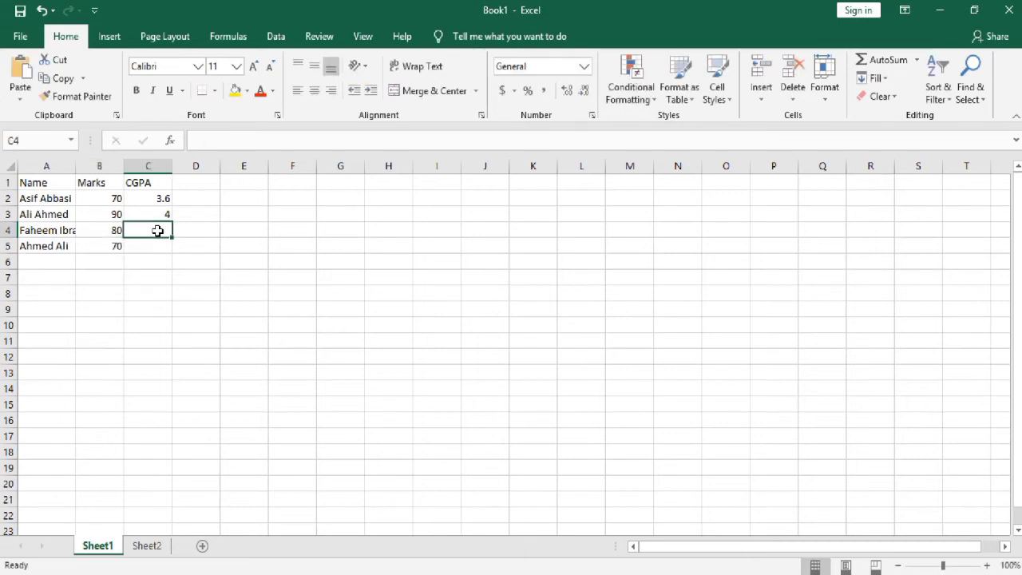
pyautogui.write('3.8')
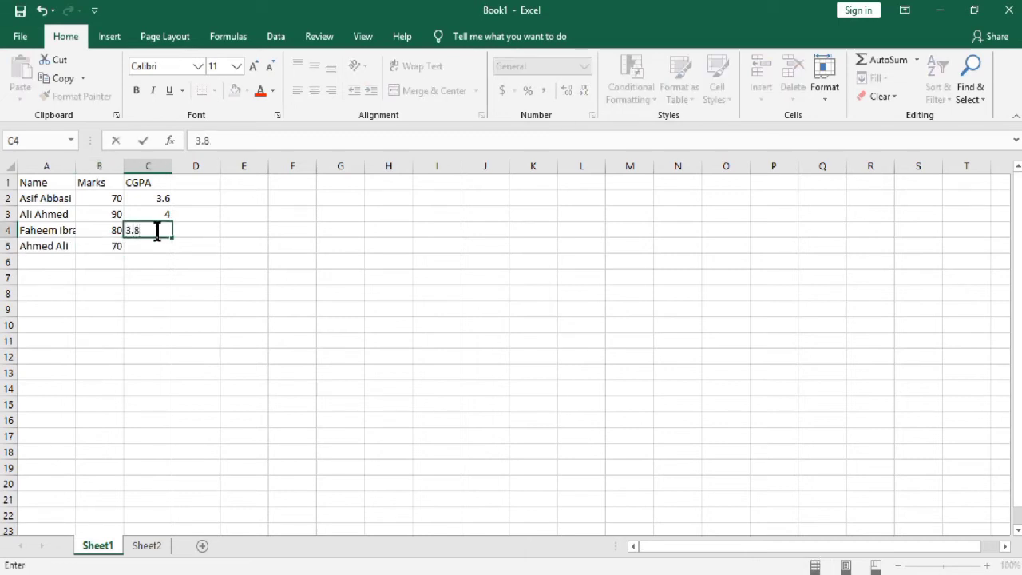
pyautogui.click(158, 249)
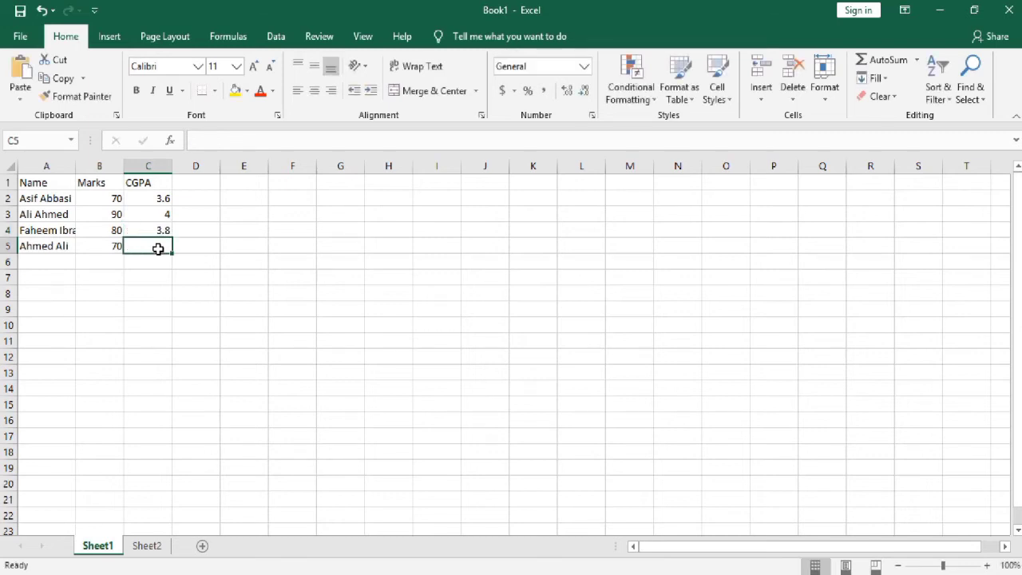
pyautogui.write('3.6')
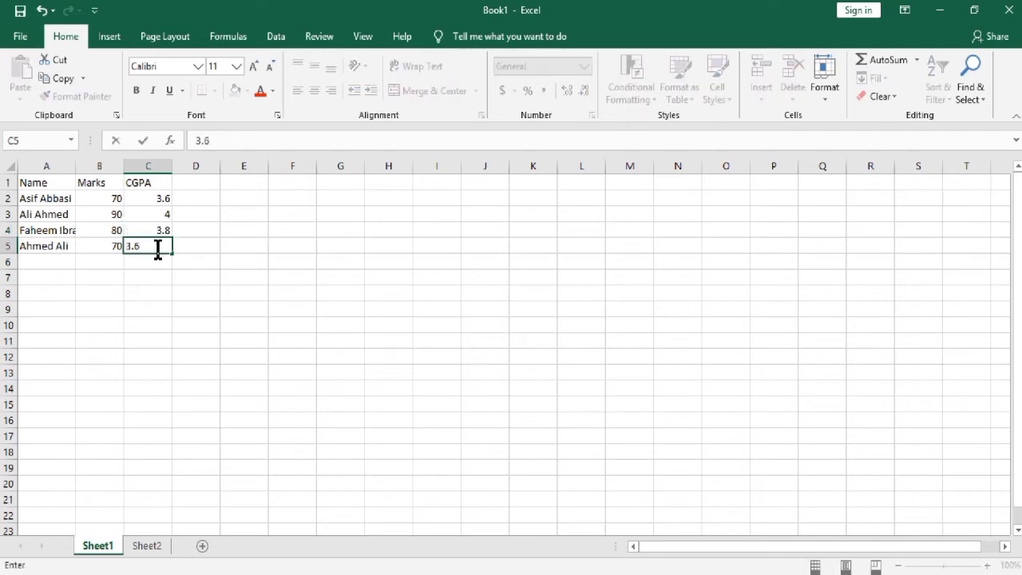
pyautogui.click(203, 280)
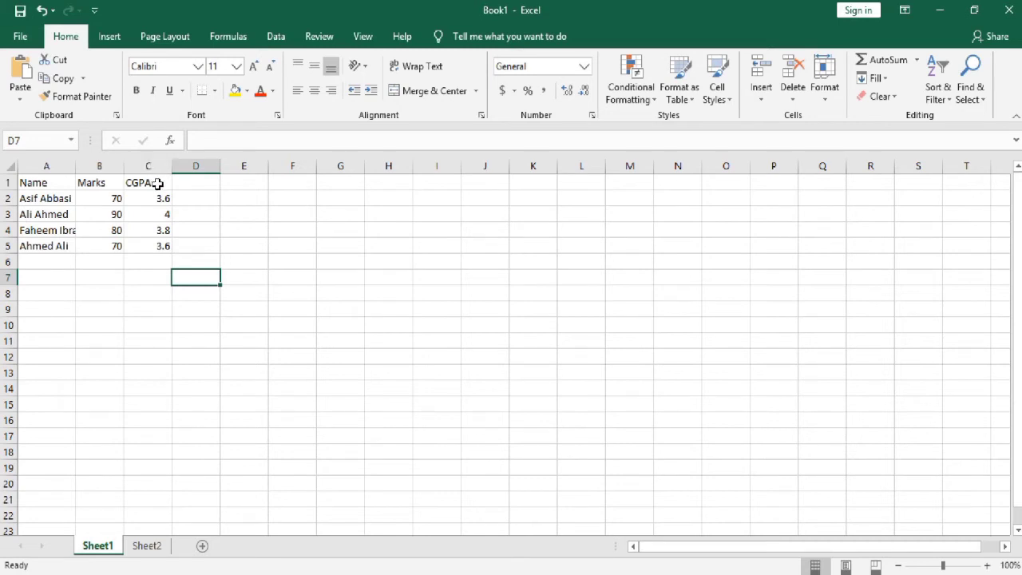
# Step: Insert a blank sheet row above the Name, Marks and CGPA header row
pyautogui.click(9, 182)
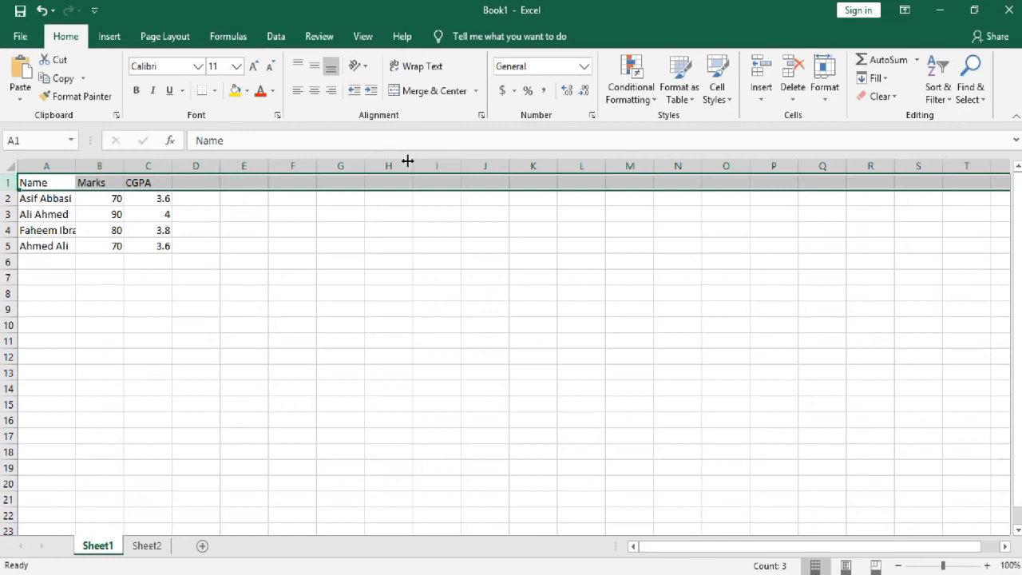
pyautogui.click(759, 95)
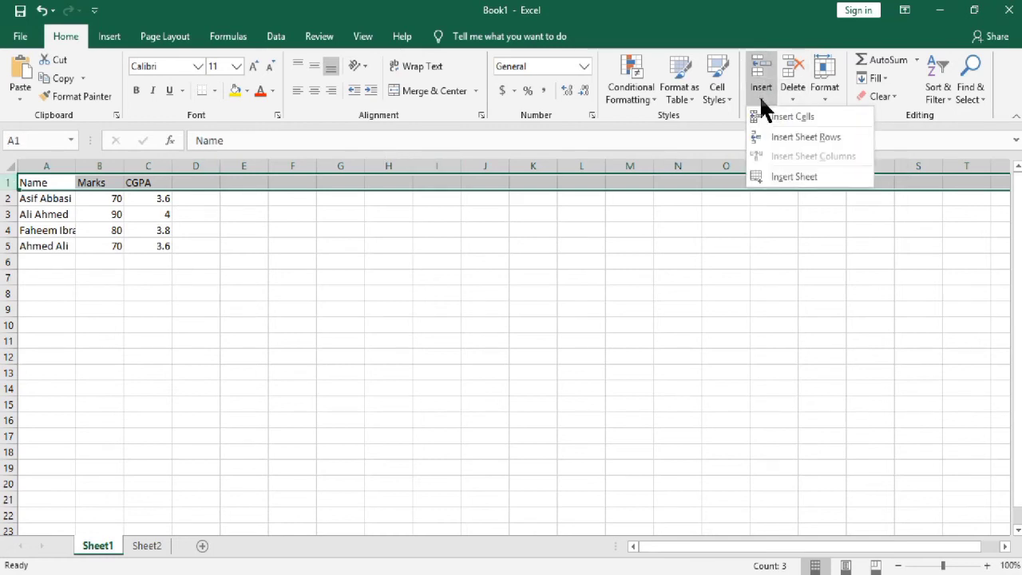
pyautogui.click(807, 137)
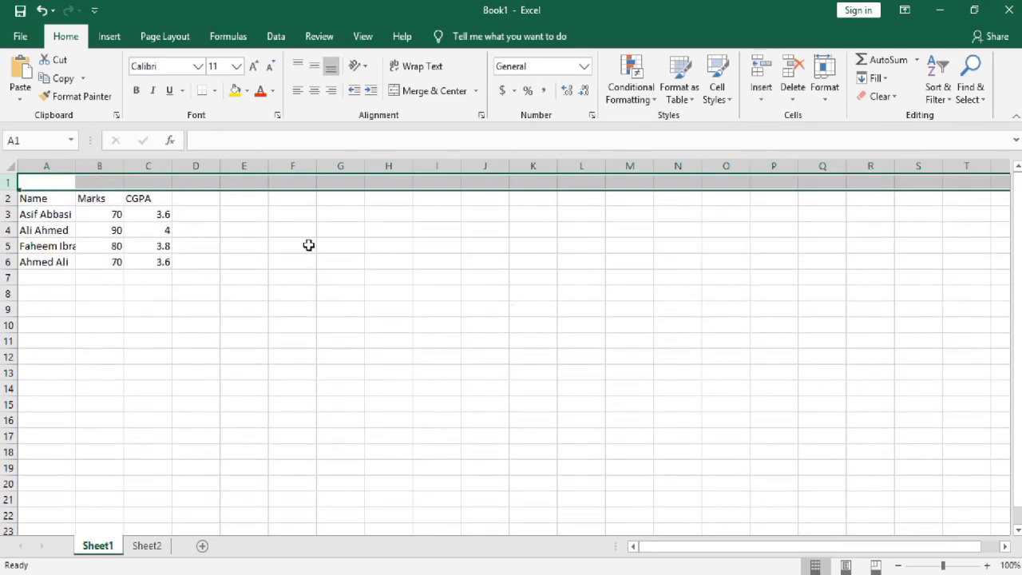
pyautogui.click(199, 199)
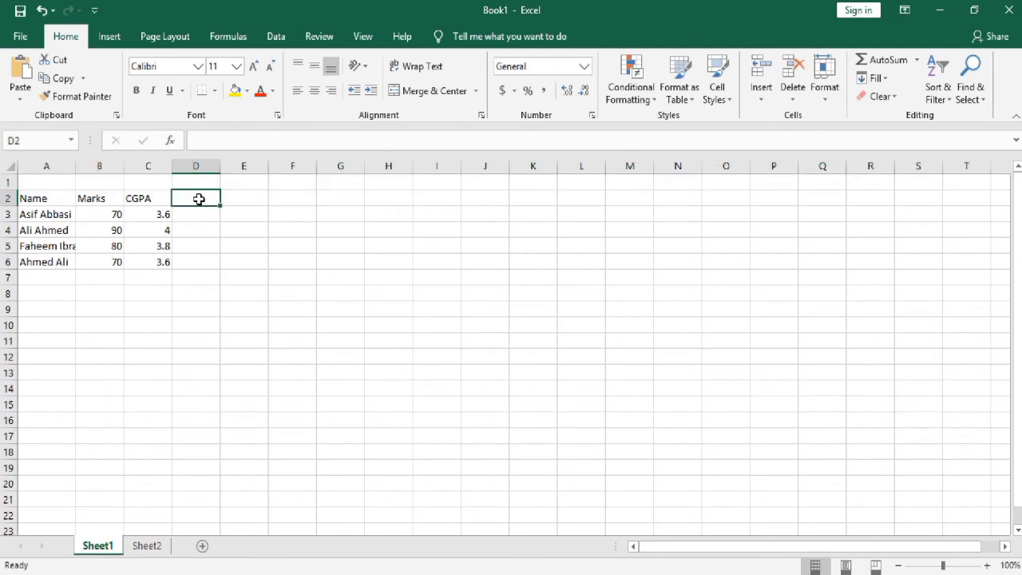
pyautogui.click(158, 184)
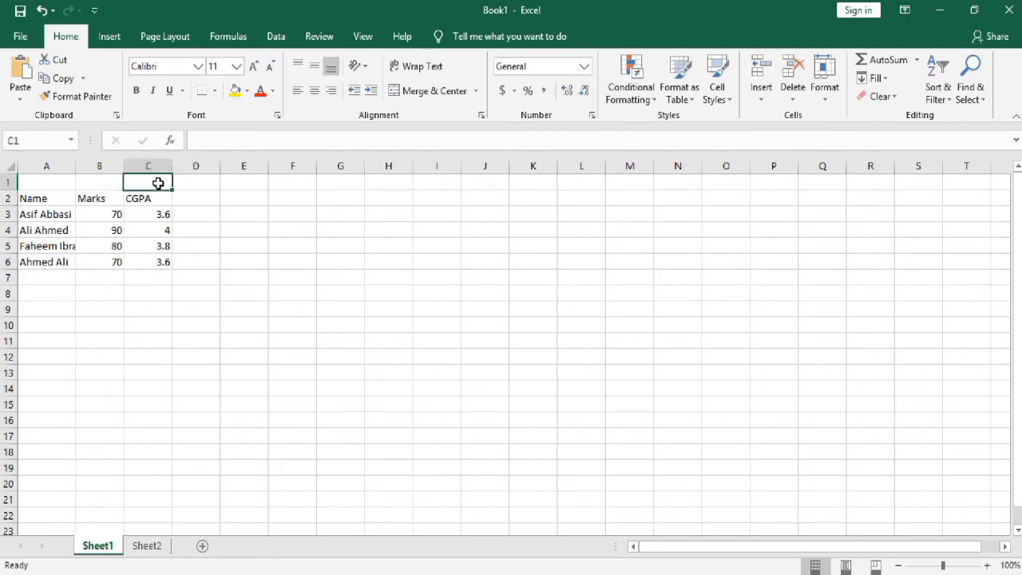
# Step: Merge and center cells A1 to C1 and enter the title "Student Performance" in the merged cell
pyautogui.moveTo(43, 181); pyautogui.dragTo(138, 181)
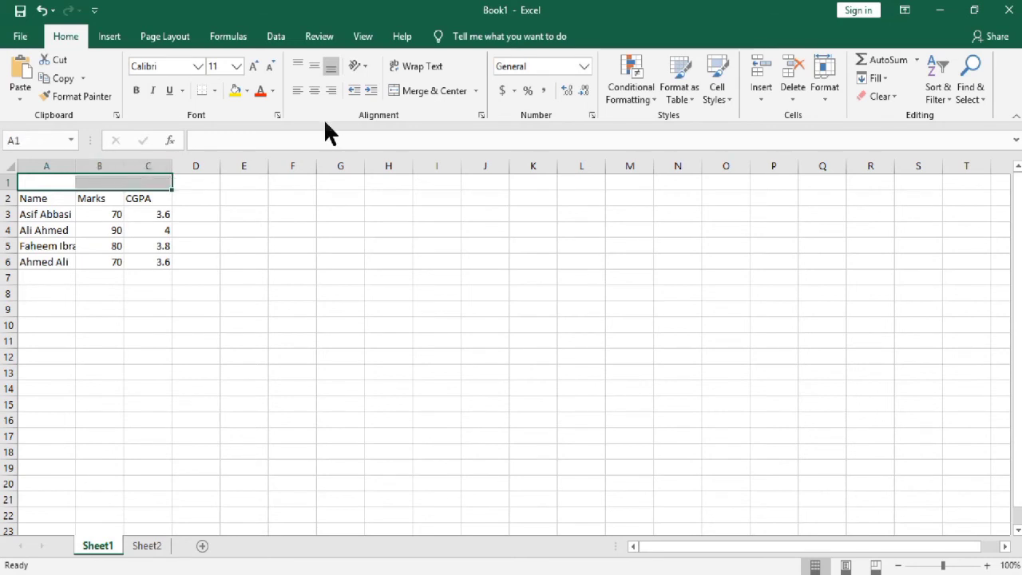
pyautogui.click(432, 91)
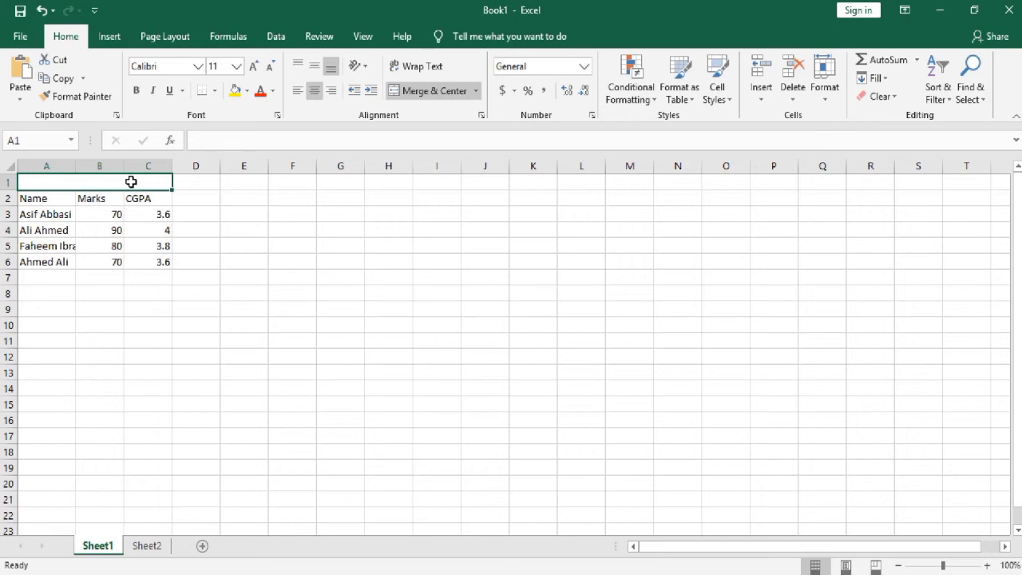
pyautogui.write('St')
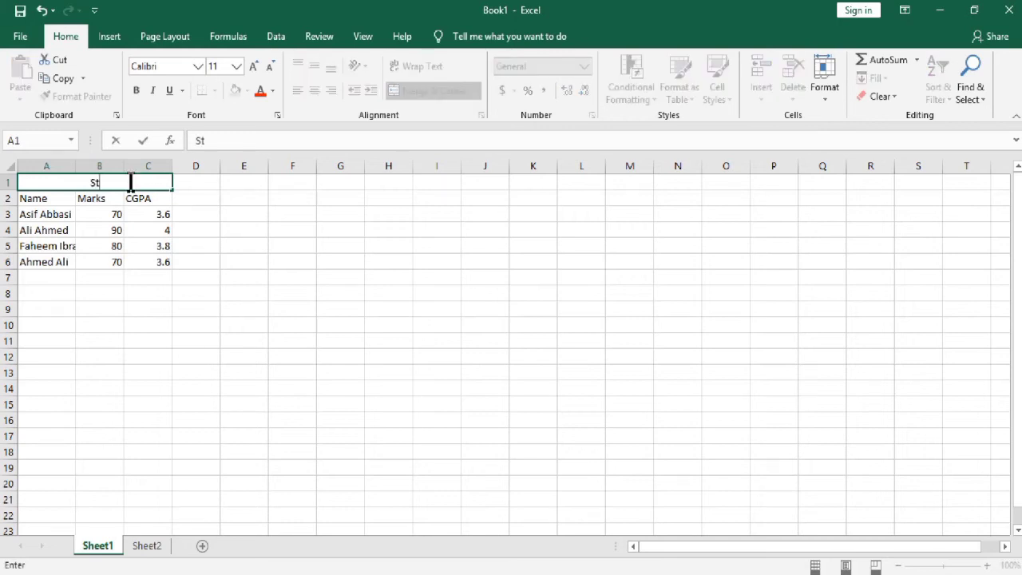
pyautogui.write('udent Perf')
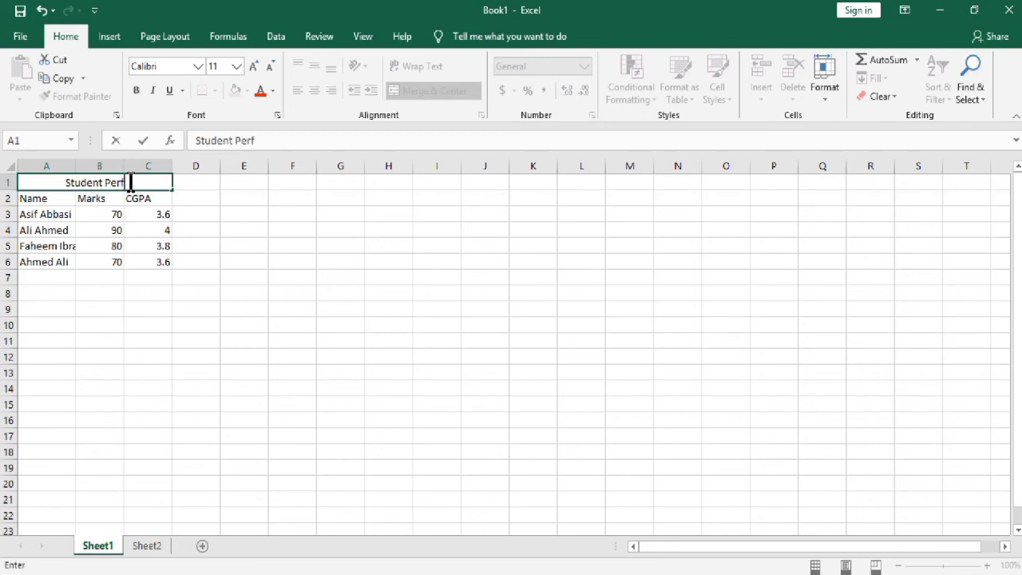
pyautogui.write('ormance')
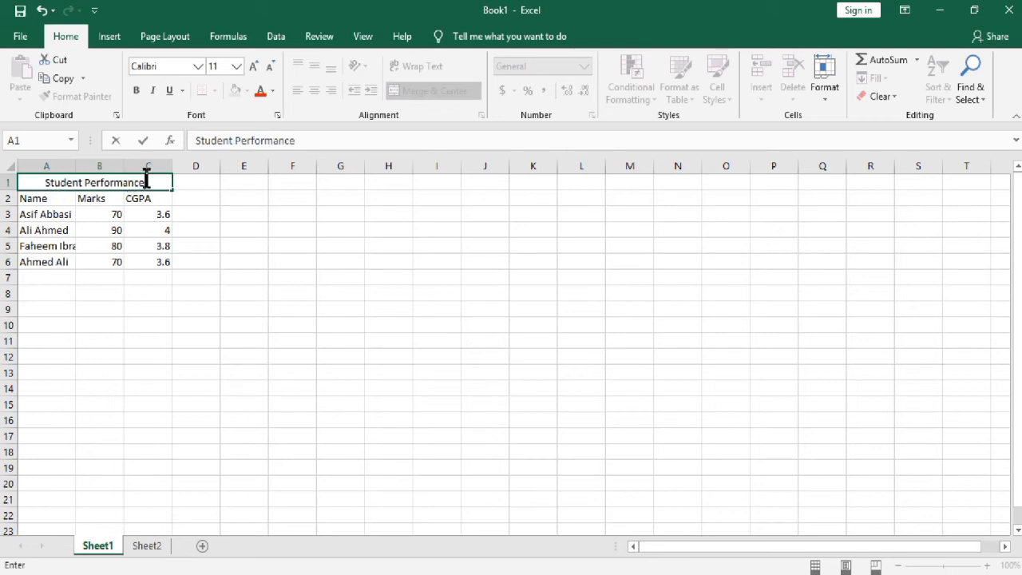
# Step: Format the "Student Performance" title text in font size 16 and bold
pyautogui.moveTo(149, 185); pyautogui.dragTo(44, 185)
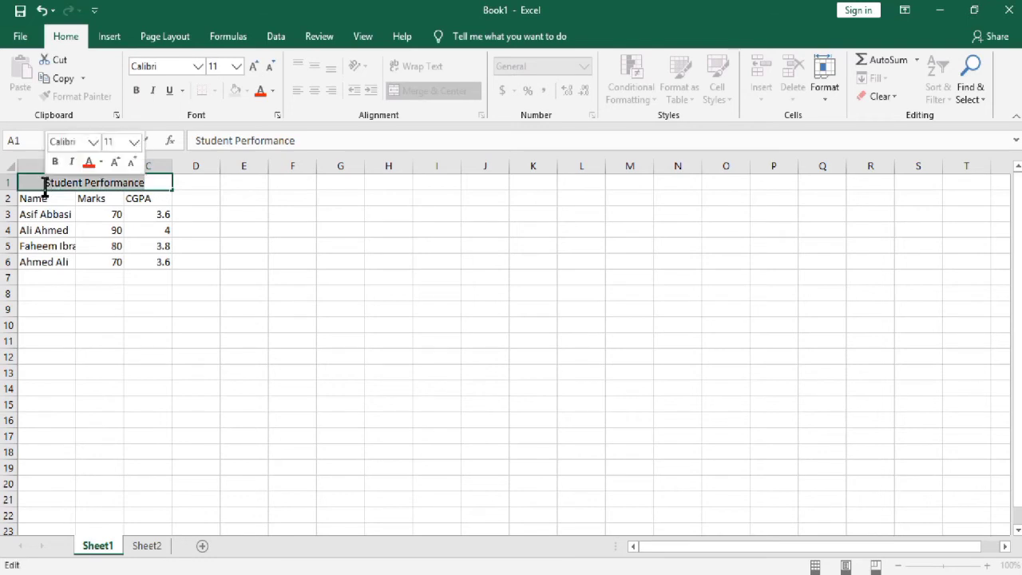
pyautogui.click(237, 66)
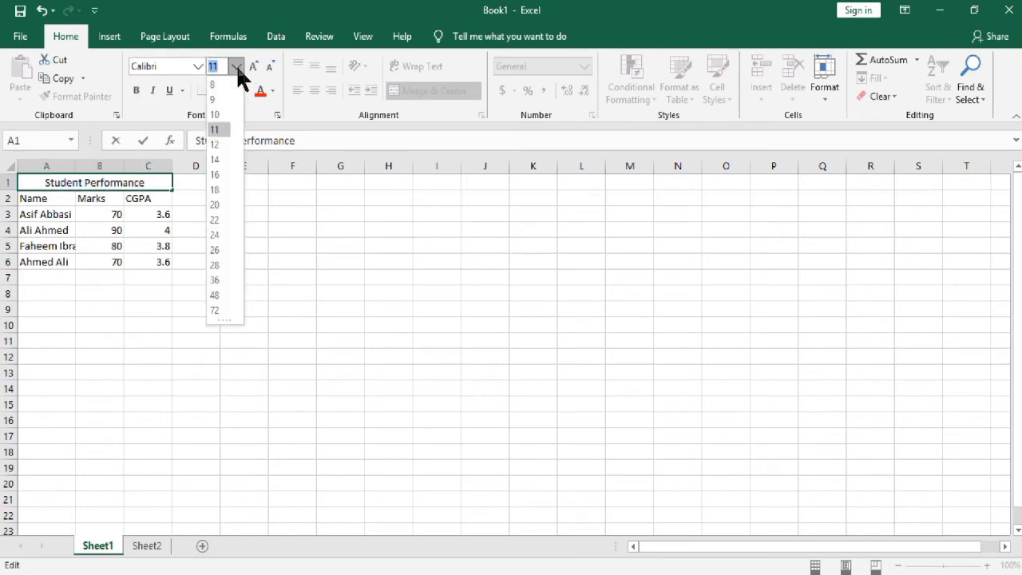
pyautogui.click(221, 175)
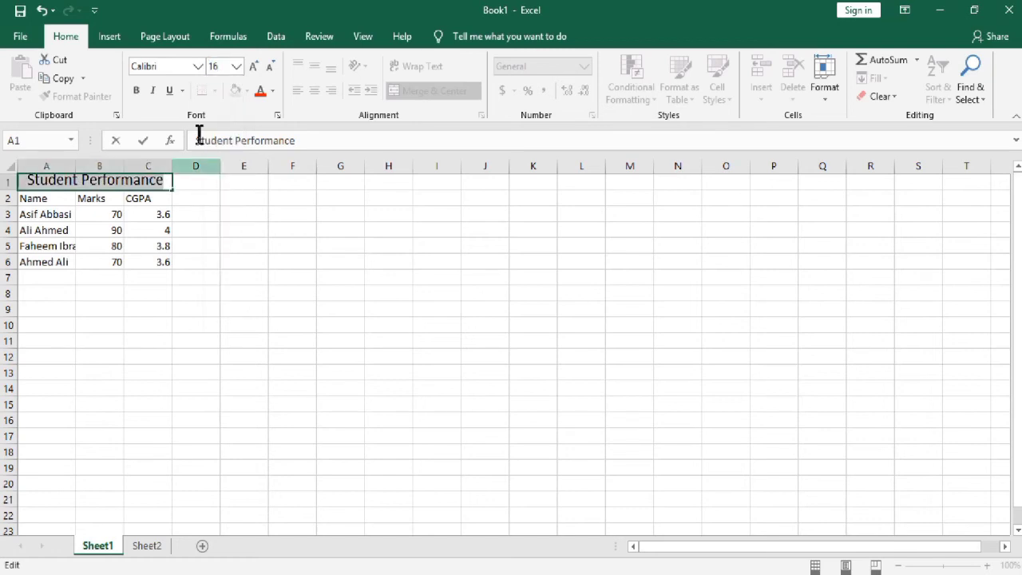
pyautogui.click(137, 89)
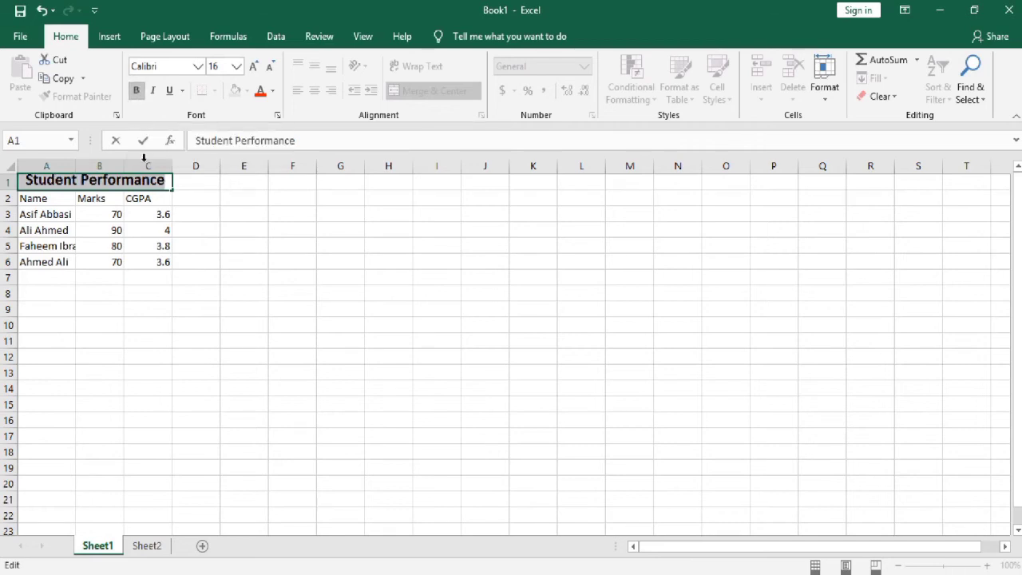
# Step: Make row 2 with the Name, Marks and CGPA headers bold
pyautogui.click(10, 199)
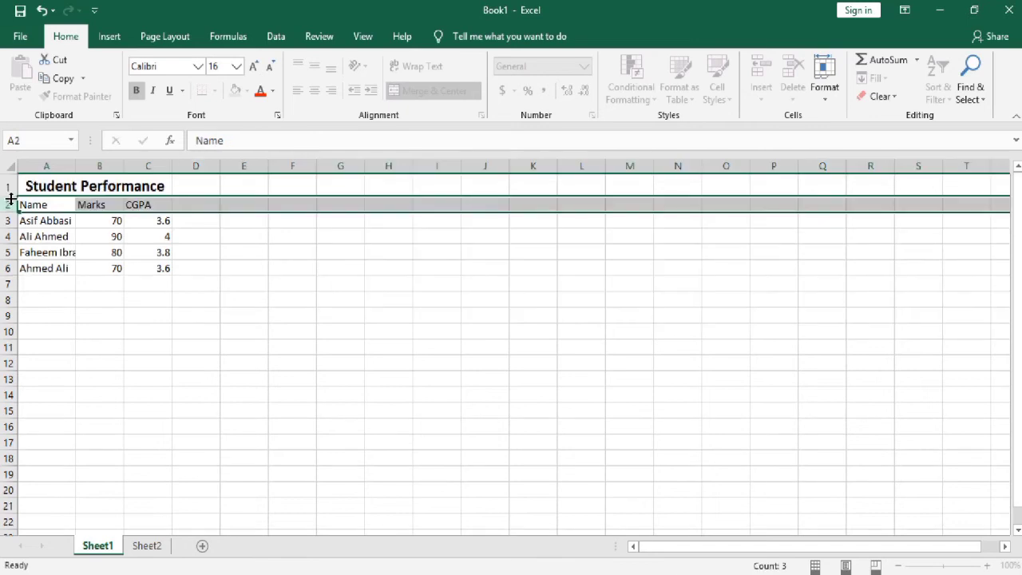
pyautogui.click(137, 93)
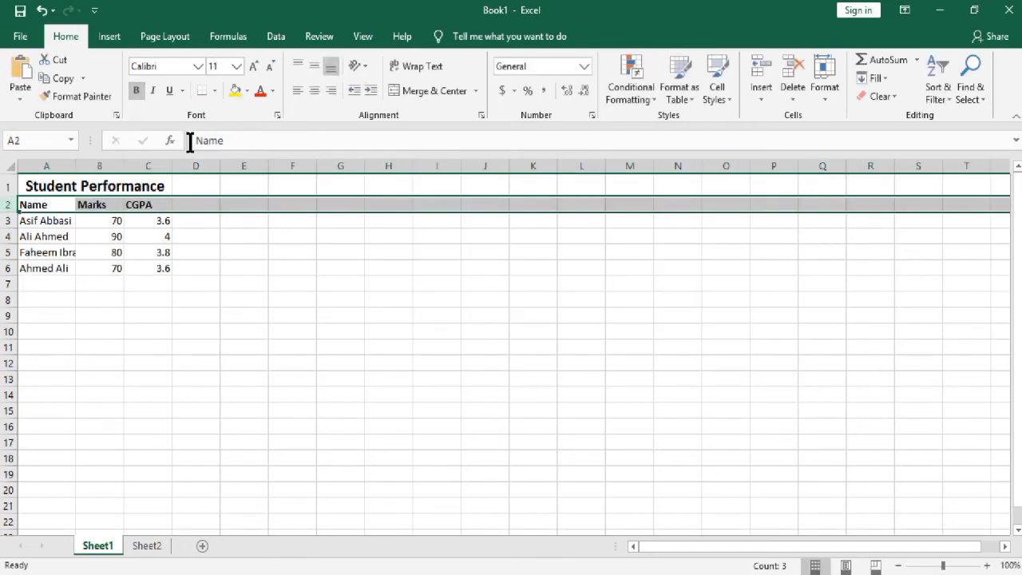
pyautogui.click(201, 234)
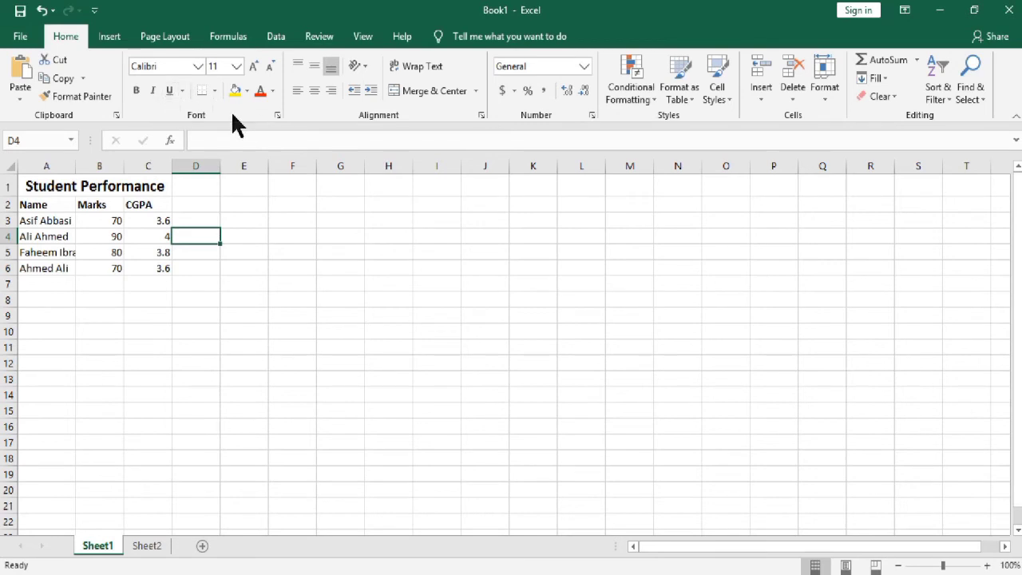
# Step: Fill the merged "Student Performance" title cell with the standard red color
pyautogui.click(30, 184)
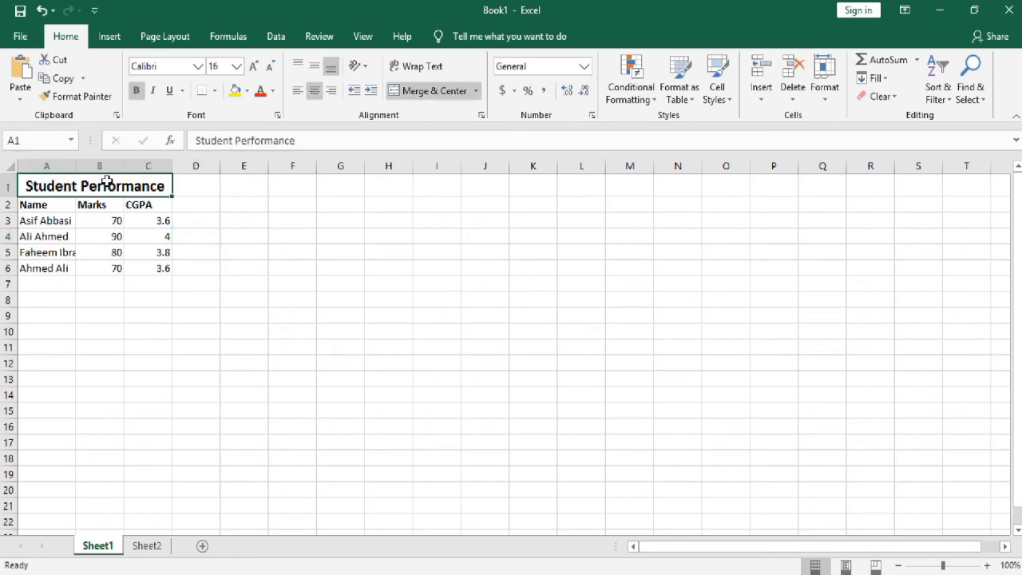
pyautogui.click(246, 90)
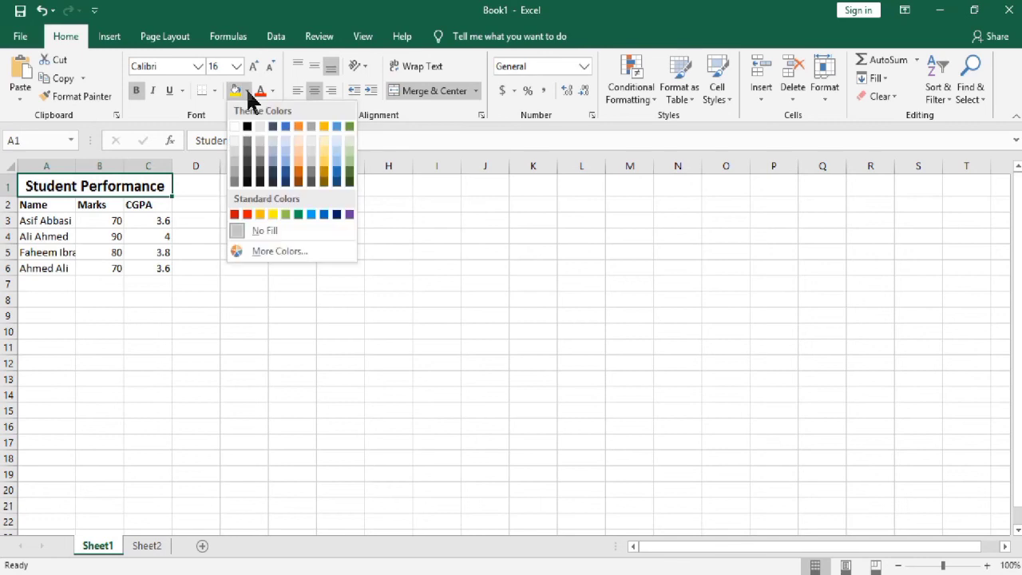
pyautogui.click(248, 216)
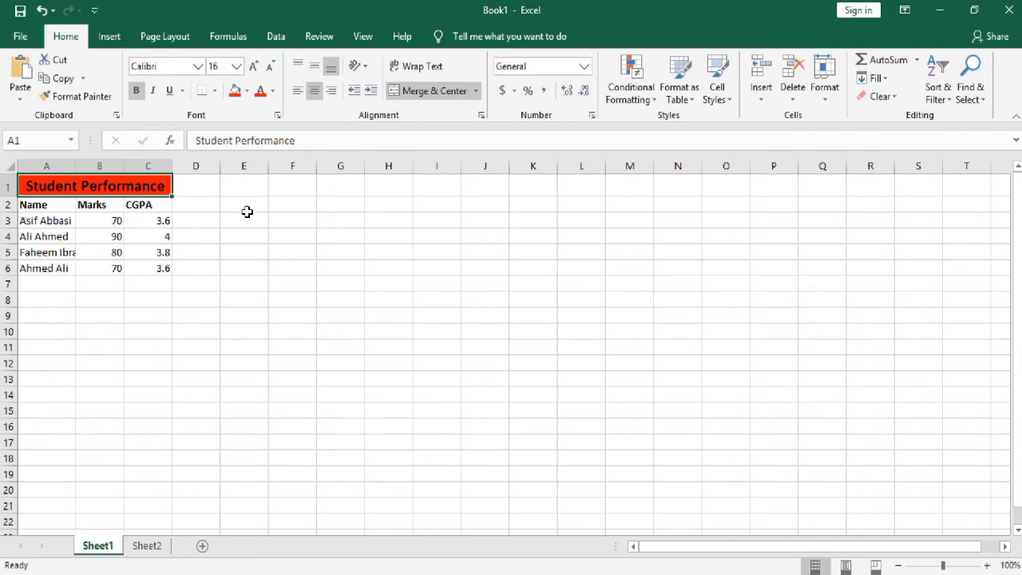
# Step: Fill the Name, Marks and CGPA header cells A2 to C2 with the standard yellow color
pyautogui.click(38, 206)
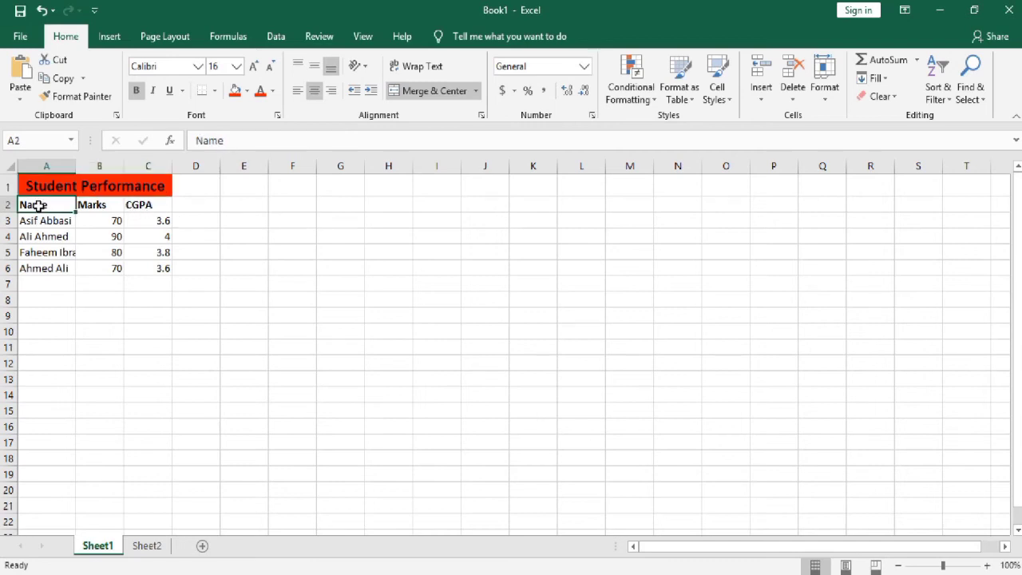
pyautogui.moveTo(75, 206); pyautogui.dragTo(137, 204)
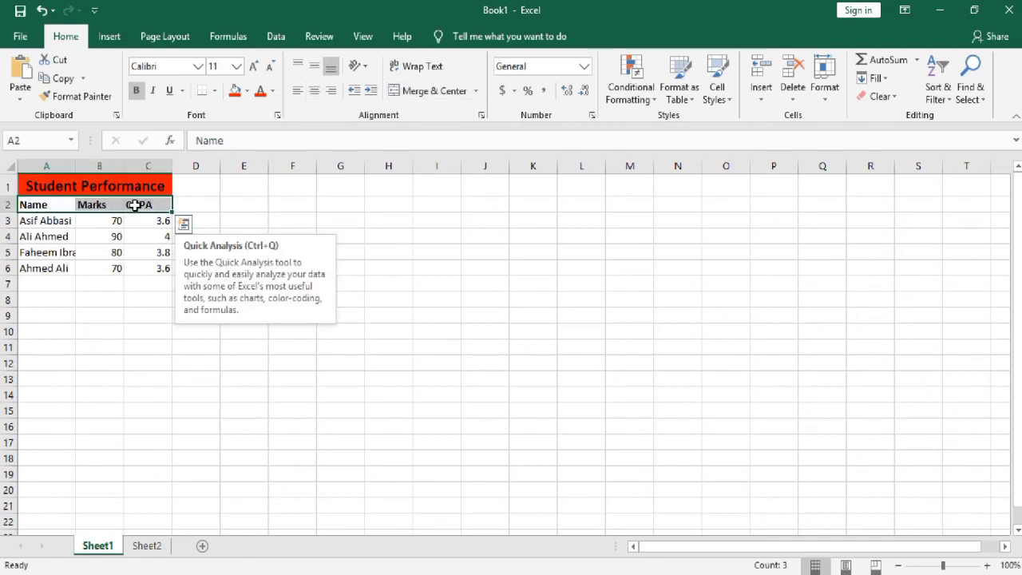
pyautogui.click(247, 90)
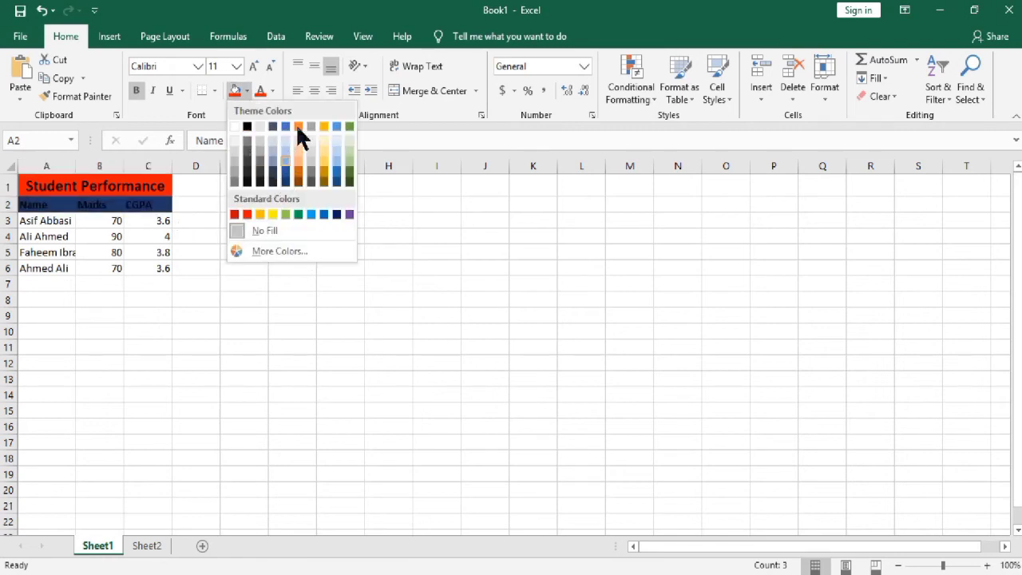
pyautogui.click(272, 214)
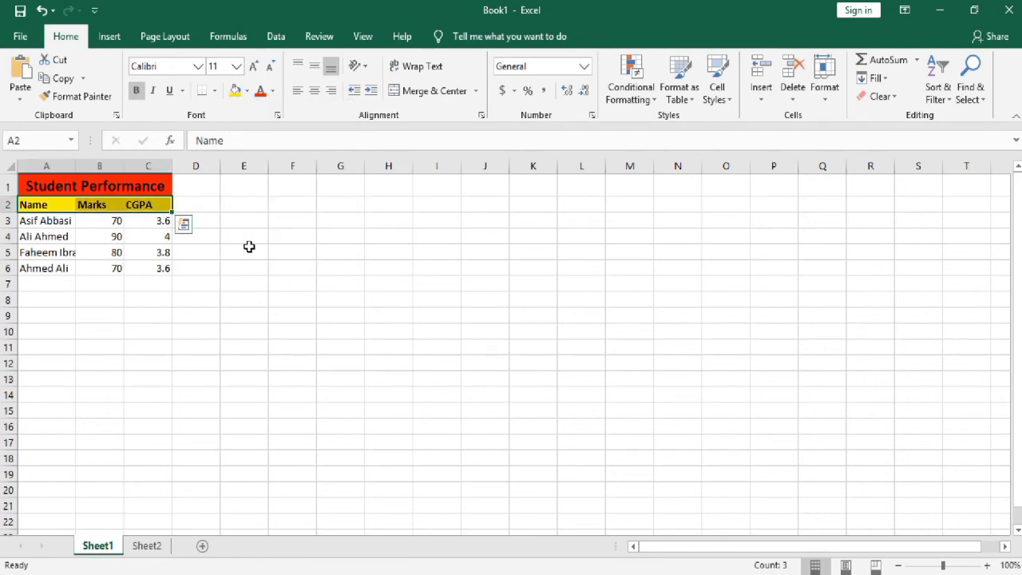
# Step: Set the font color of the student data in cells A3 to C6 to the theme blue
pyautogui.click(157, 270)
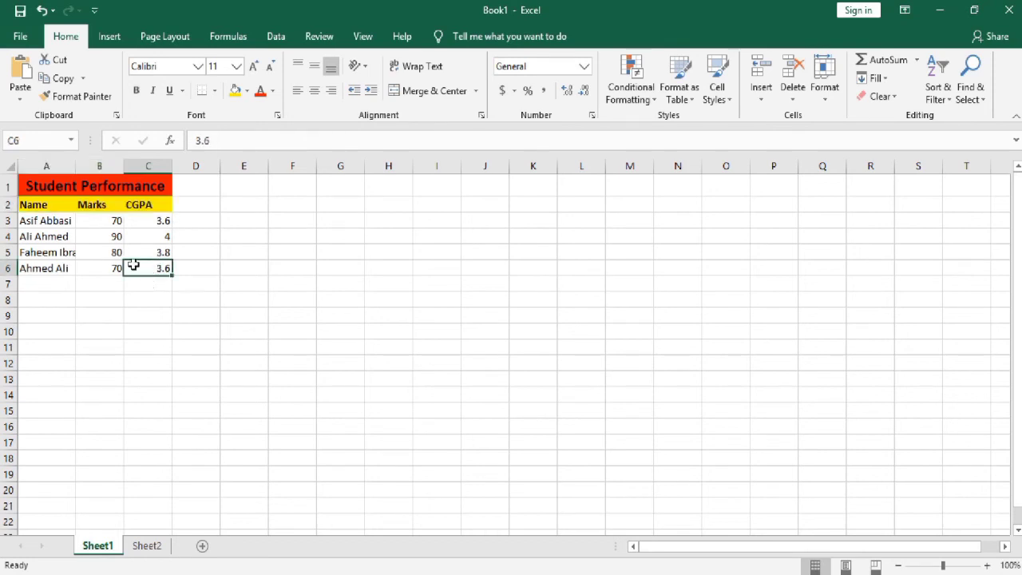
pyautogui.moveTo(135, 267); pyautogui.dragTo(58, 223)
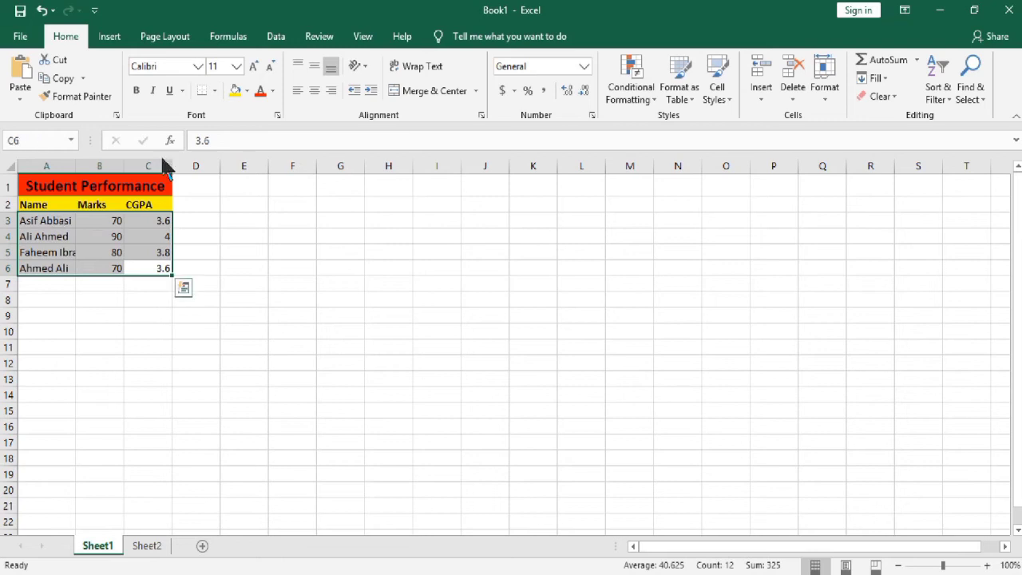
pyautogui.click(272, 84)
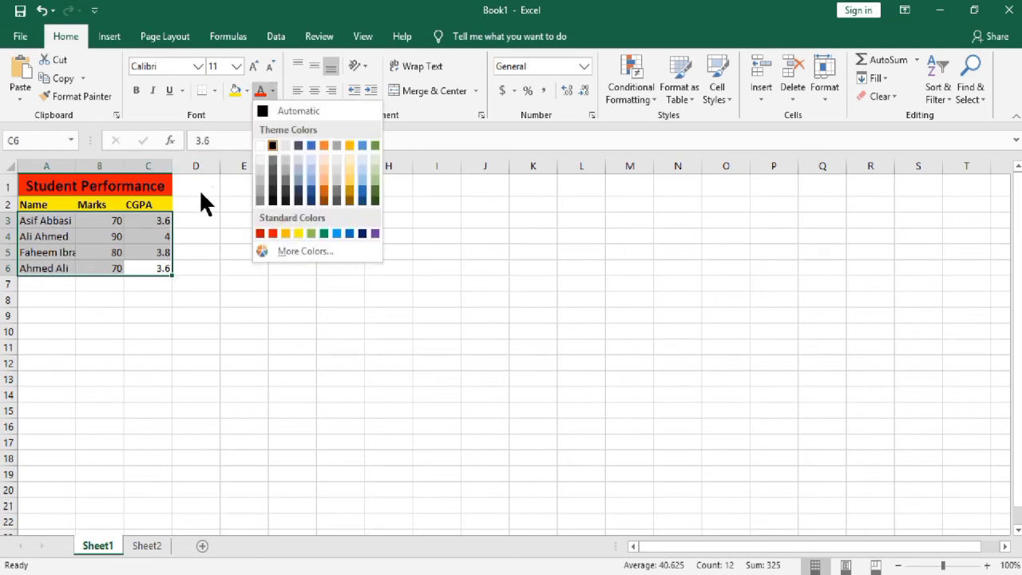
pyautogui.click(312, 145)
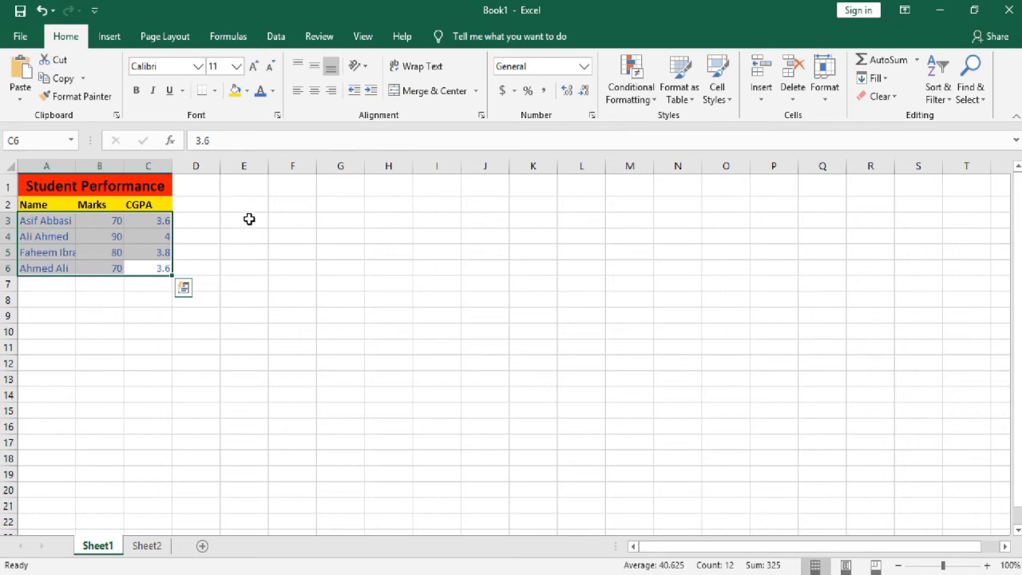
pyautogui.click(249, 219)
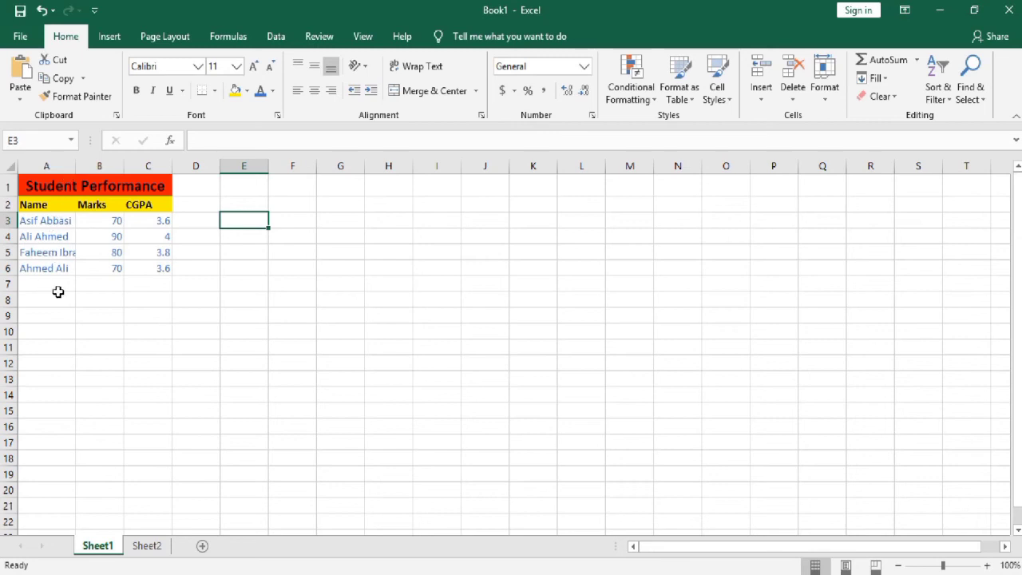
# Step: AutoFit the width of column A to the full student names
pyautogui.click(56, 165)
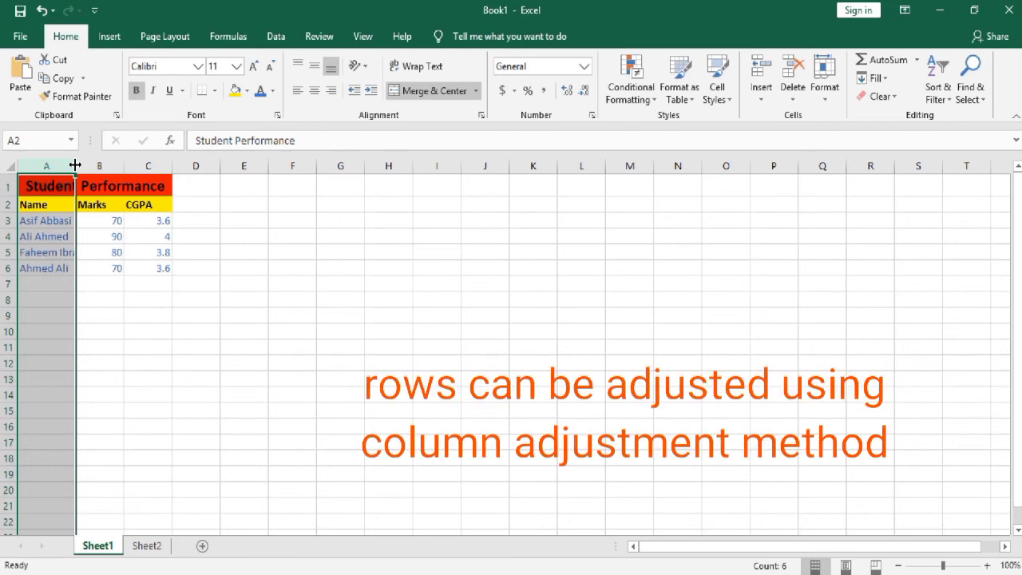
pyautogui.doubleClick(75, 164)
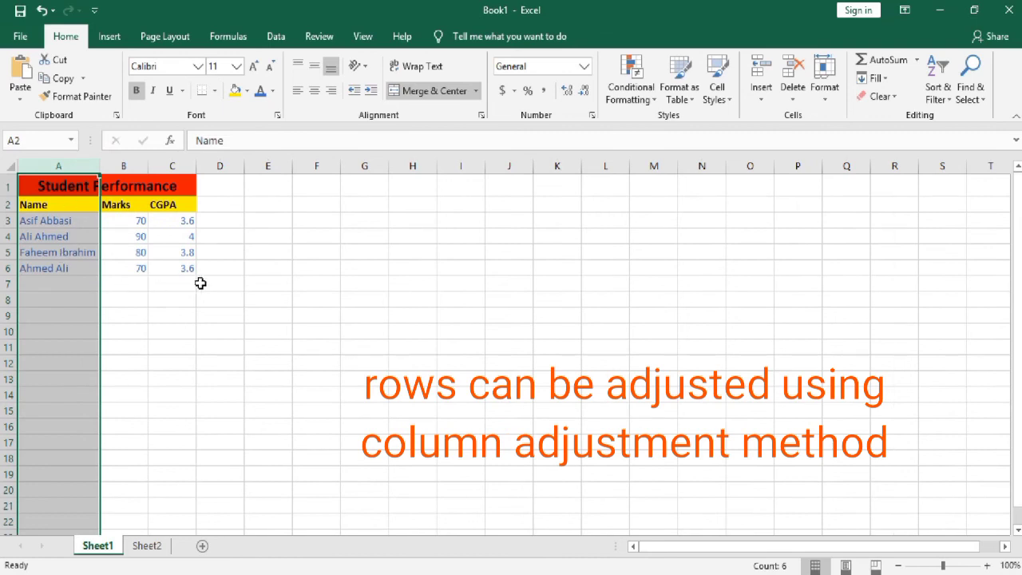
pyautogui.click(221, 283)
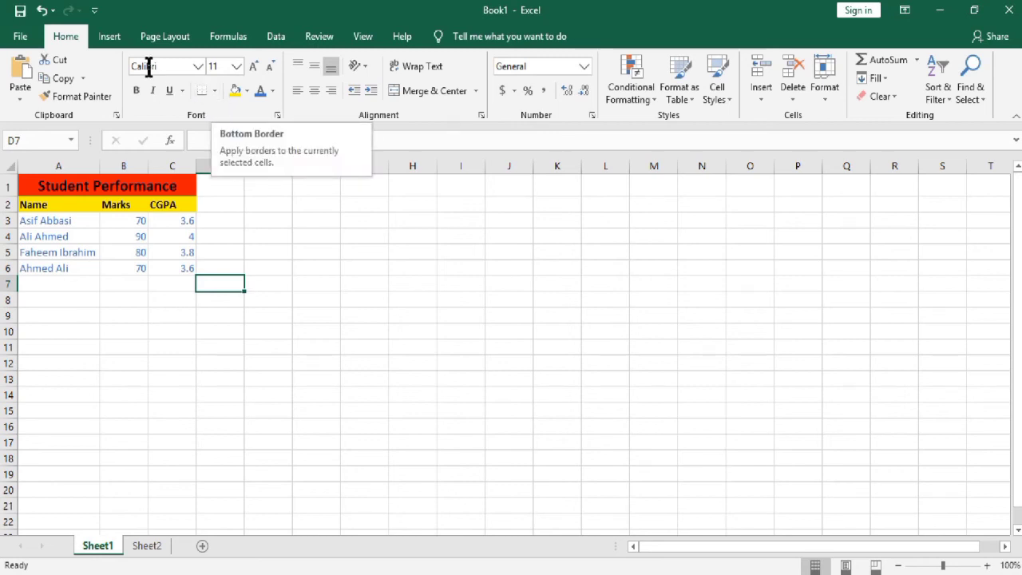
# Step: Check the student table in the print preview and return to the worksheet
pyautogui.click(21, 37)
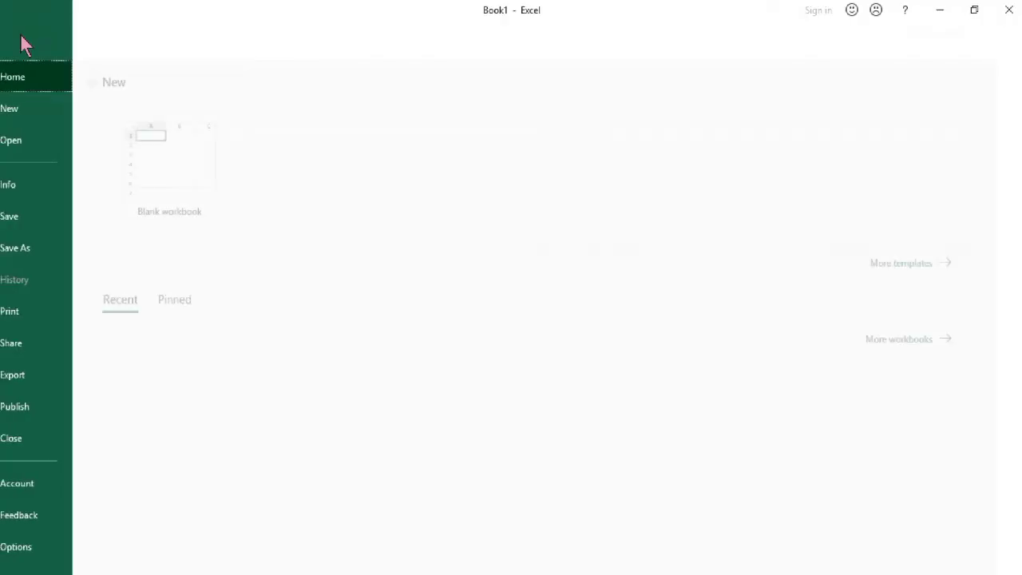
pyautogui.click(55, 313)
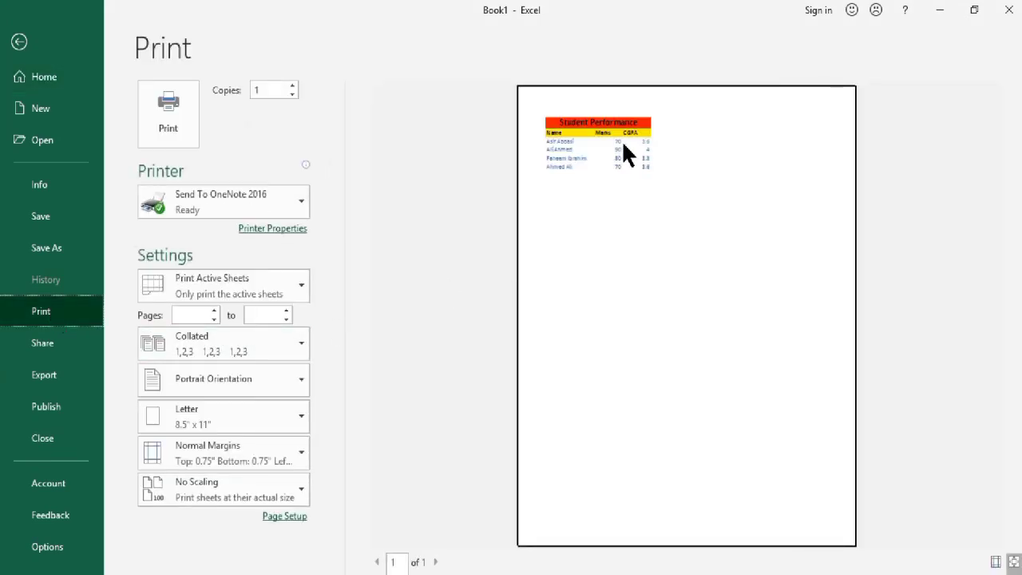
pyautogui.click(23, 43)
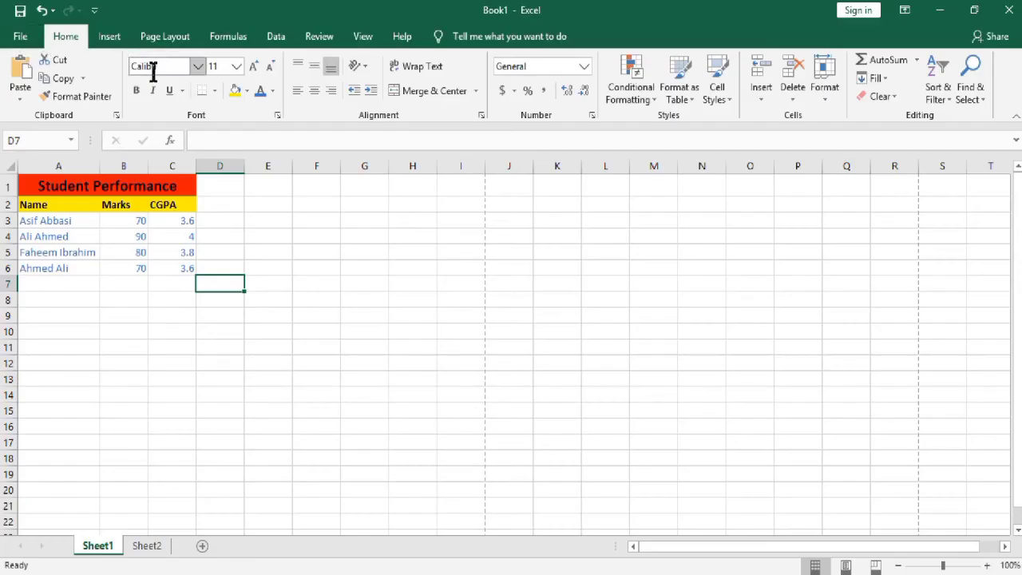
# Step: Apply a bottom border and a top border to the merged "Student Performance" title cell
pyautogui.click(178, 187)
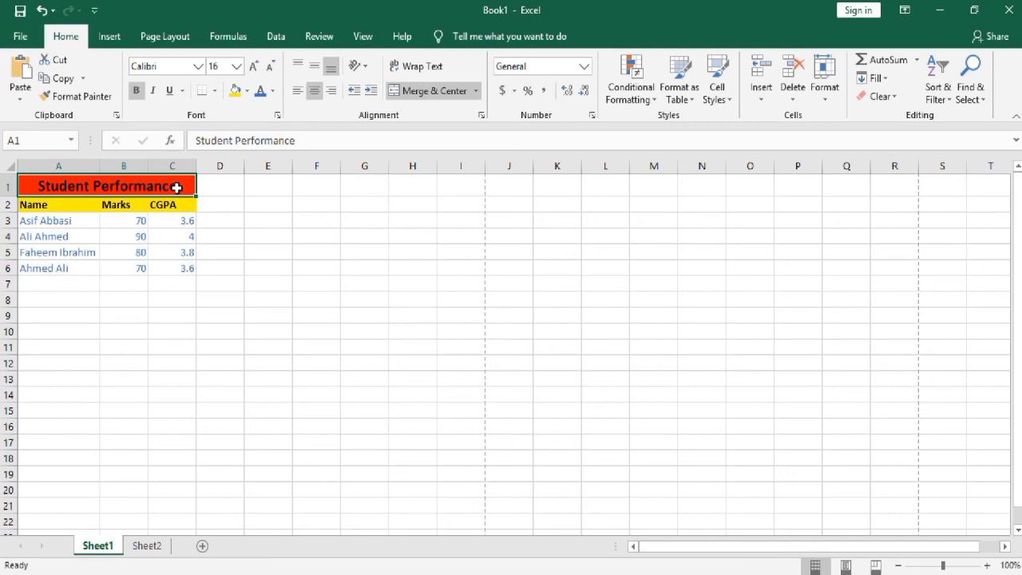
pyautogui.click(214, 90)
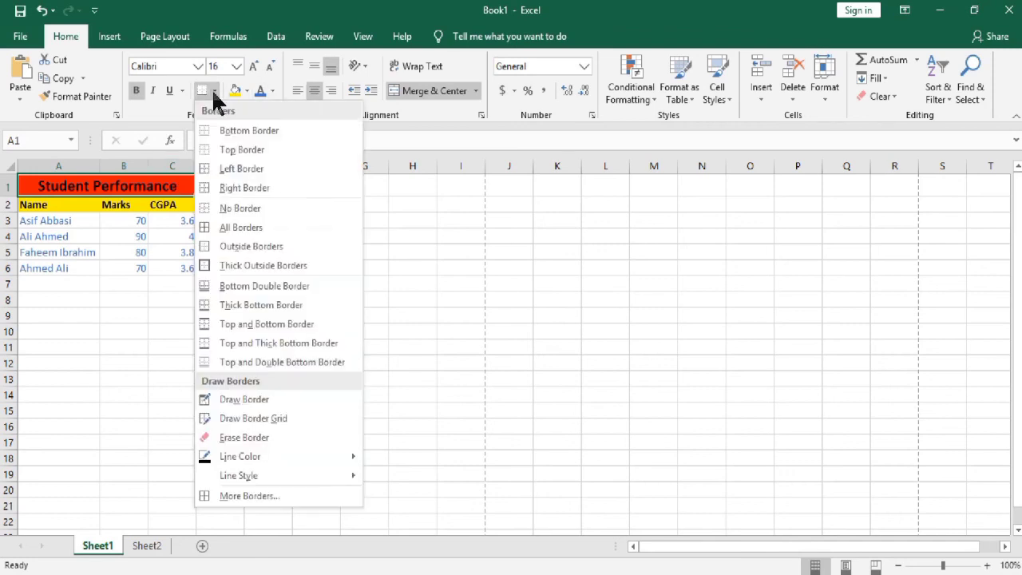
pyautogui.click(238, 130)
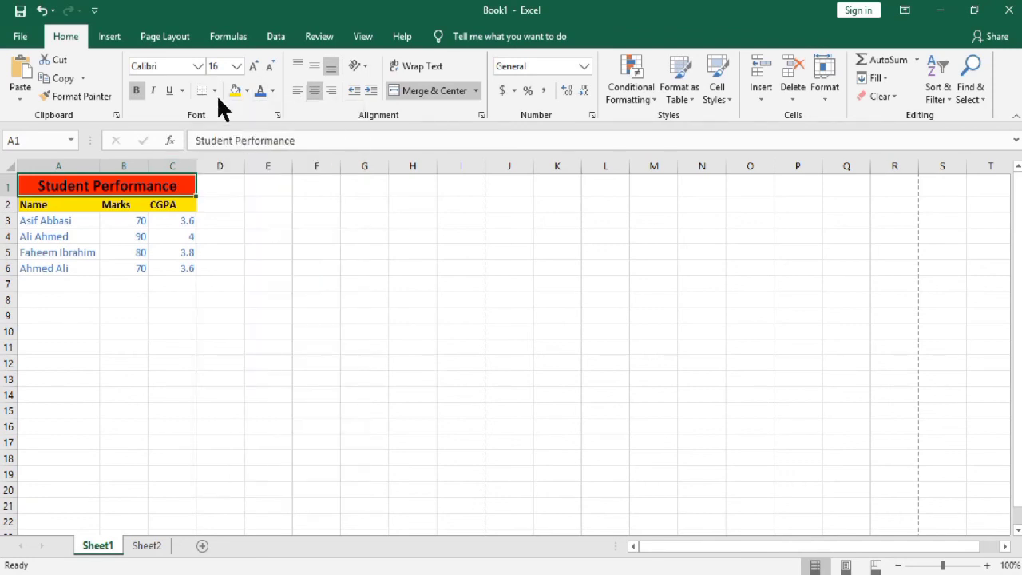
pyautogui.click(214, 90)
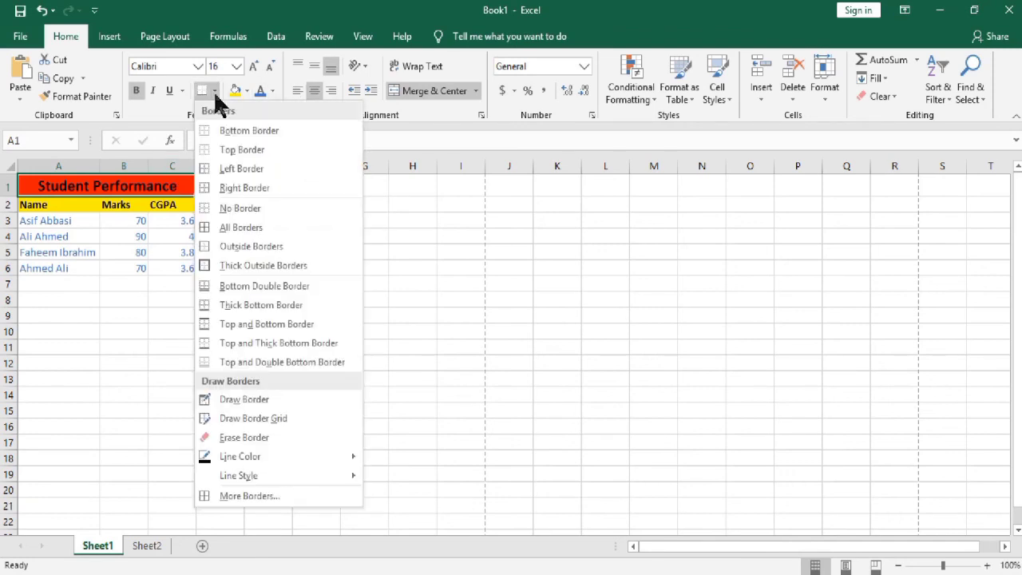
pyautogui.click(247, 149)
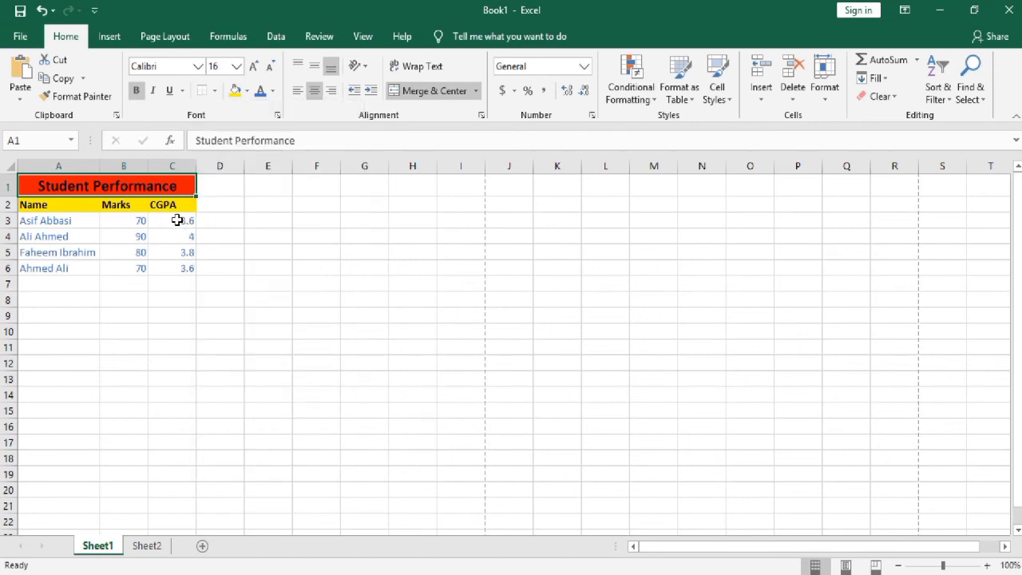
# Step: Add a bottom border to the header cells A2 to C2 and to the student data range A3 to C6
pyautogui.click(153, 205)
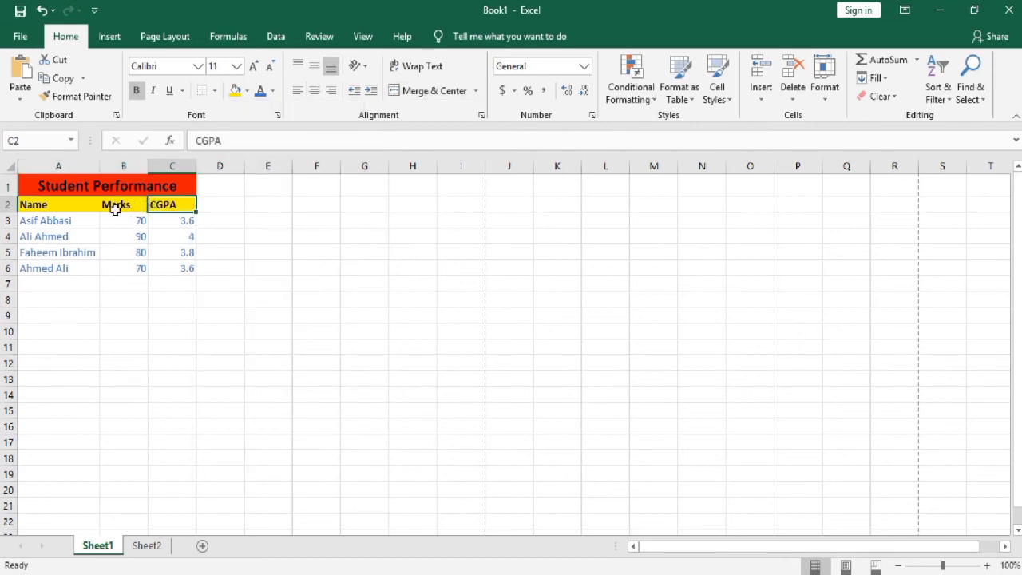
pyautogui.moveTo(27, 209); pyautogui.dragTo(169, 204)
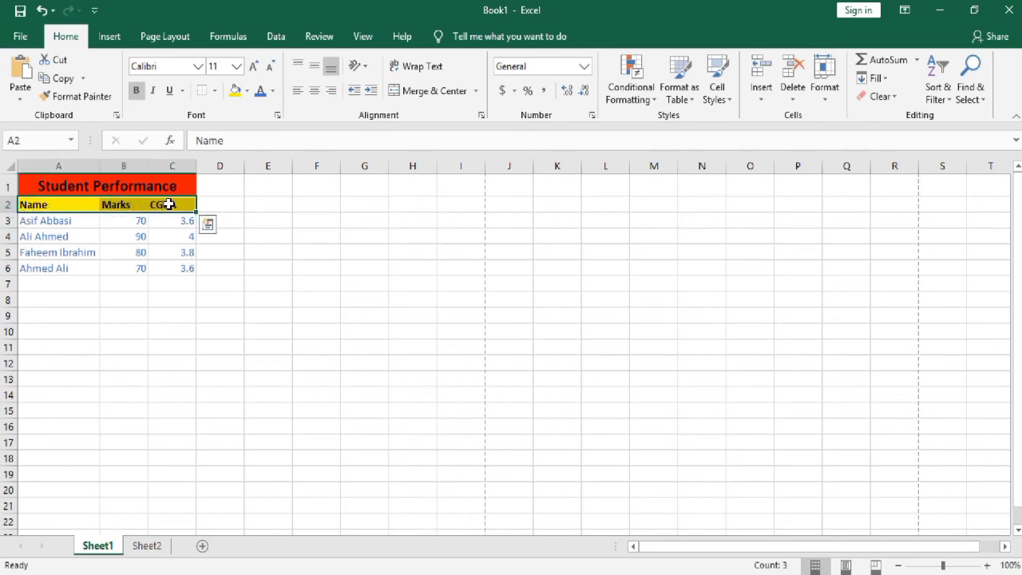
pyautogui.click(214, 90)
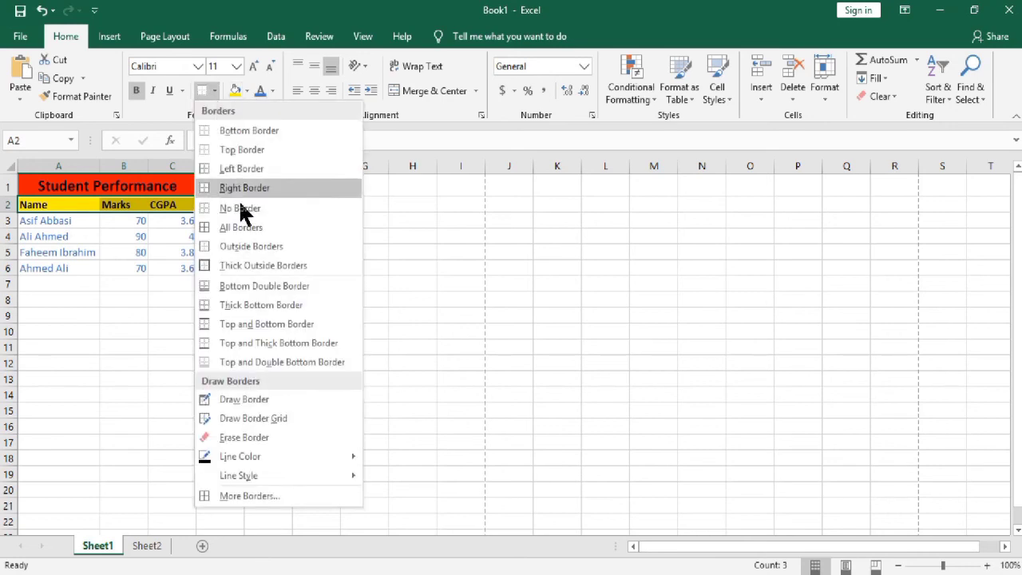
pyautogui.click(263, 132)
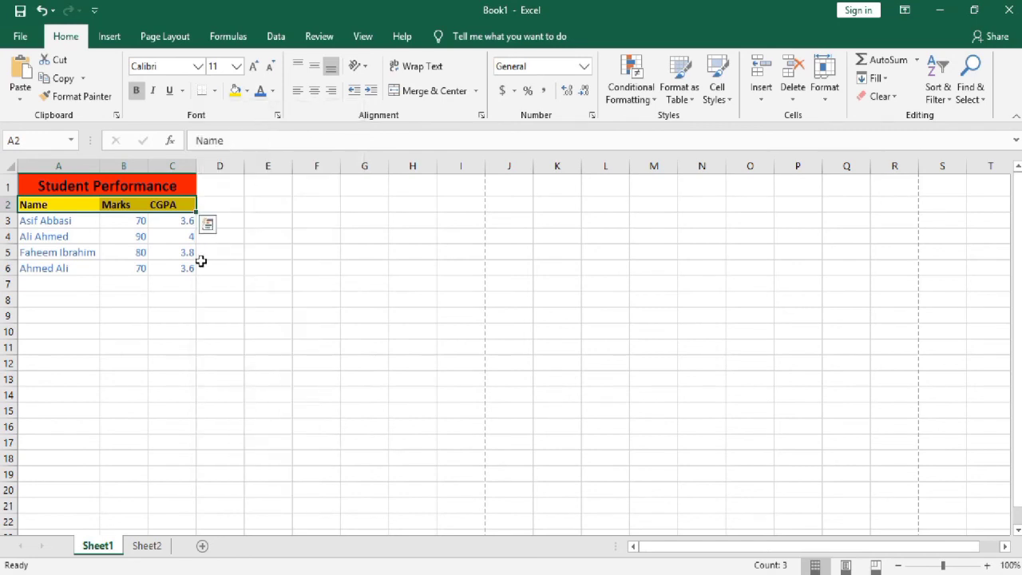
pyautogui.click(27, 221)
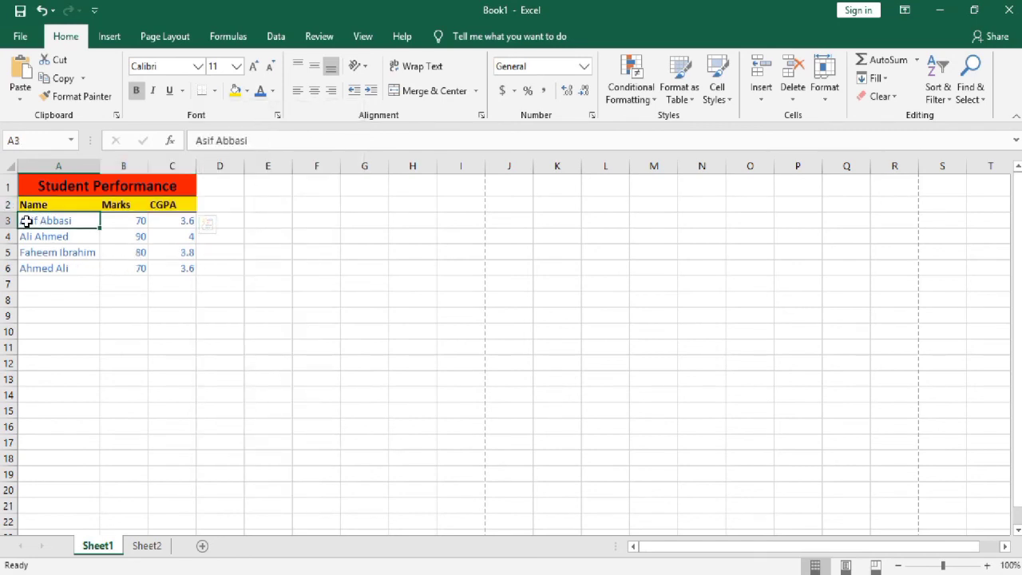
pyautogui.moveTo(46, 221); pyautogui.dragTo(160, 263)
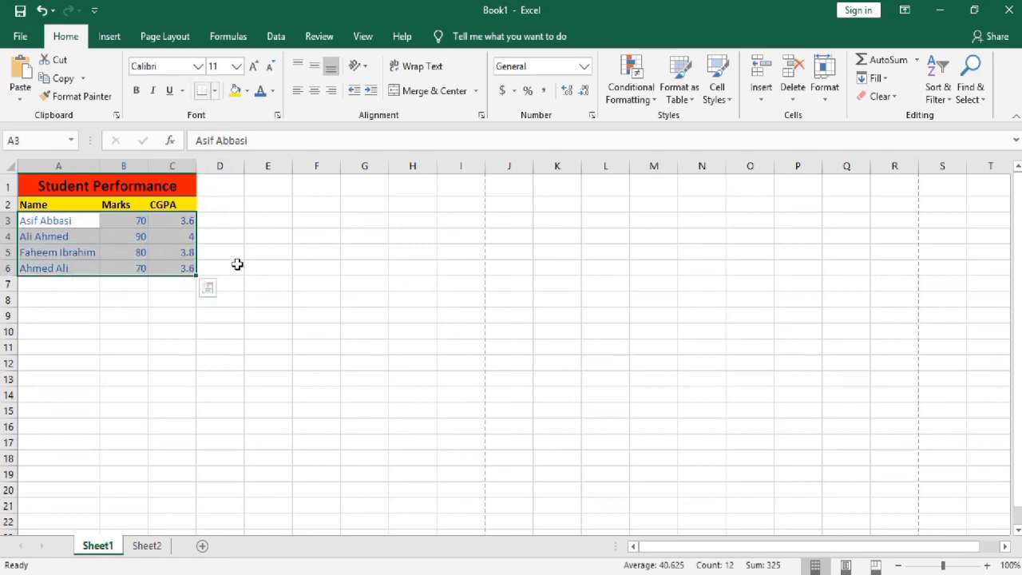
# Step: Examine the table's borders in the print preview, return to the worksheet and deselect the data range
pyautogui.click(27, 37)
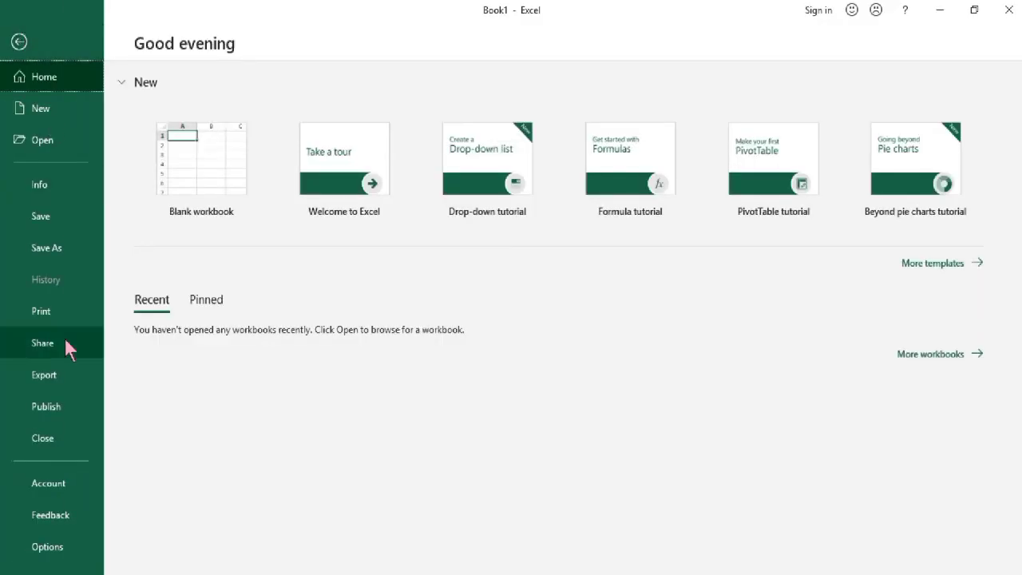
pyautogui.click(59, 309)
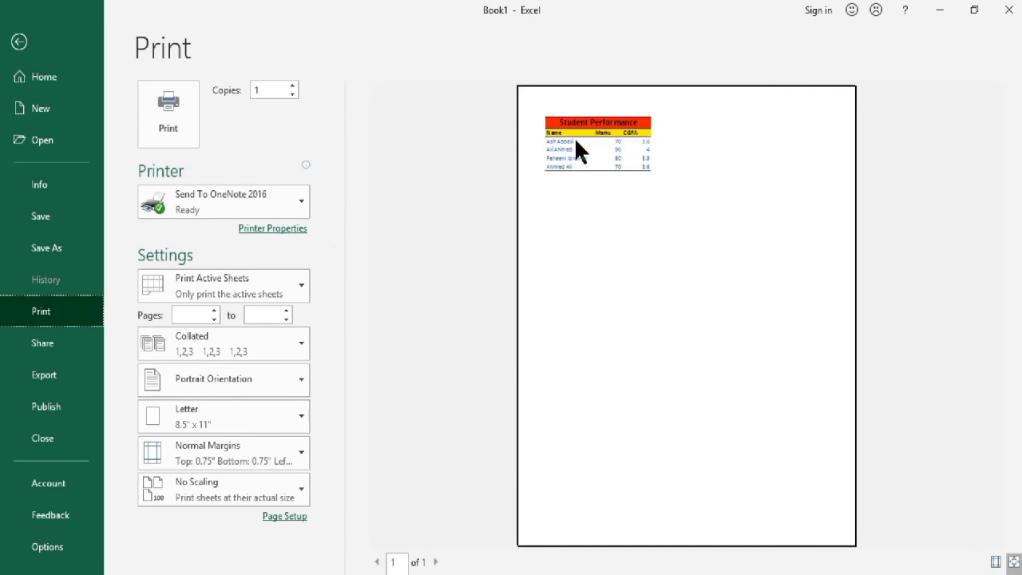
pyautogui.click(51, 77)
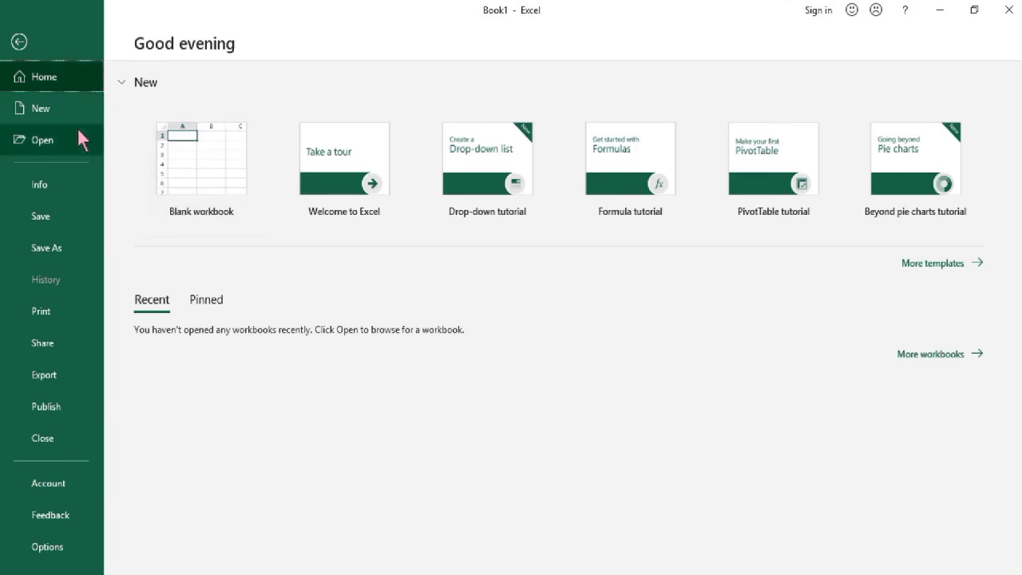
pyautogui.click(18, 41)
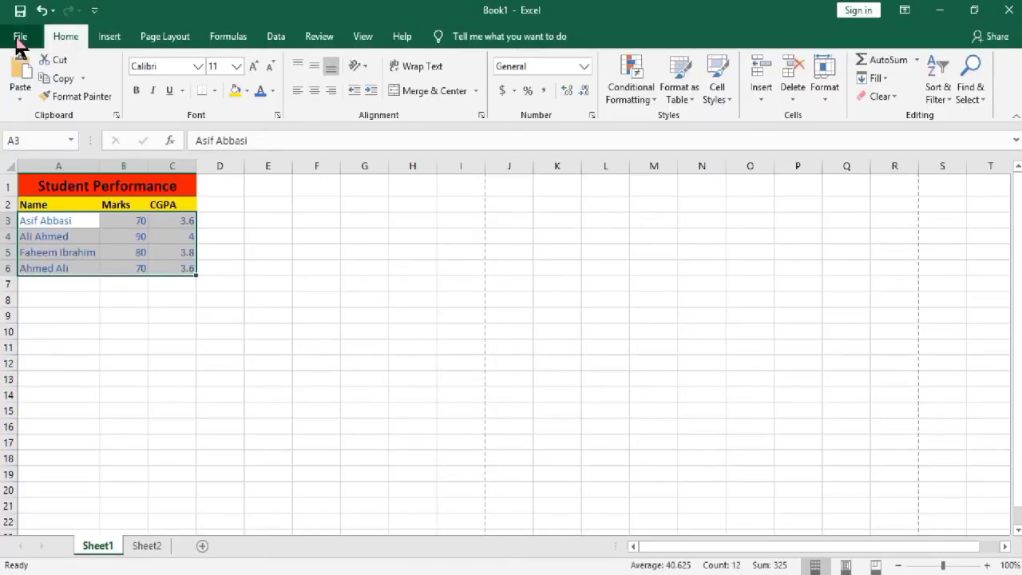
pyautogui.click(277, 286)
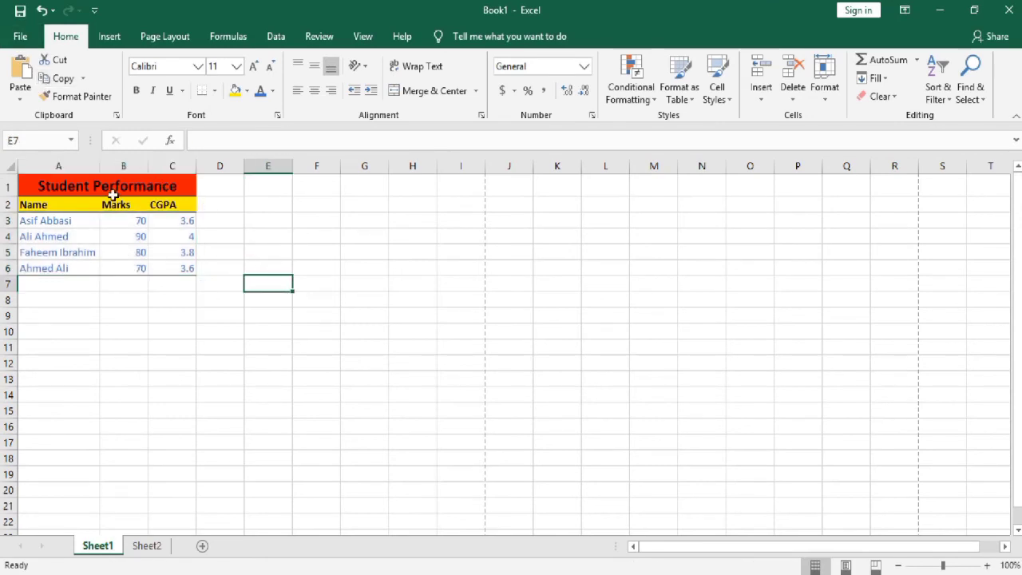
# Step: Copy the whole student table from the title through the last data row, cells A1 to C6
pyautogui.click(22, 185)
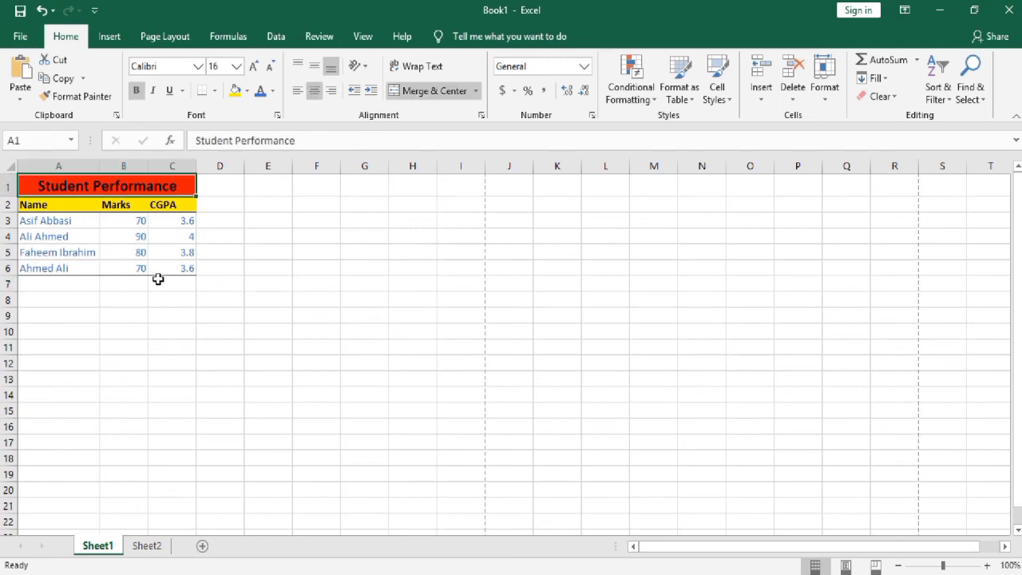
pyautogui.click(187, 269)
pyautogui.moveTo(187, 268); pyautogui.dragTo(68, 188)
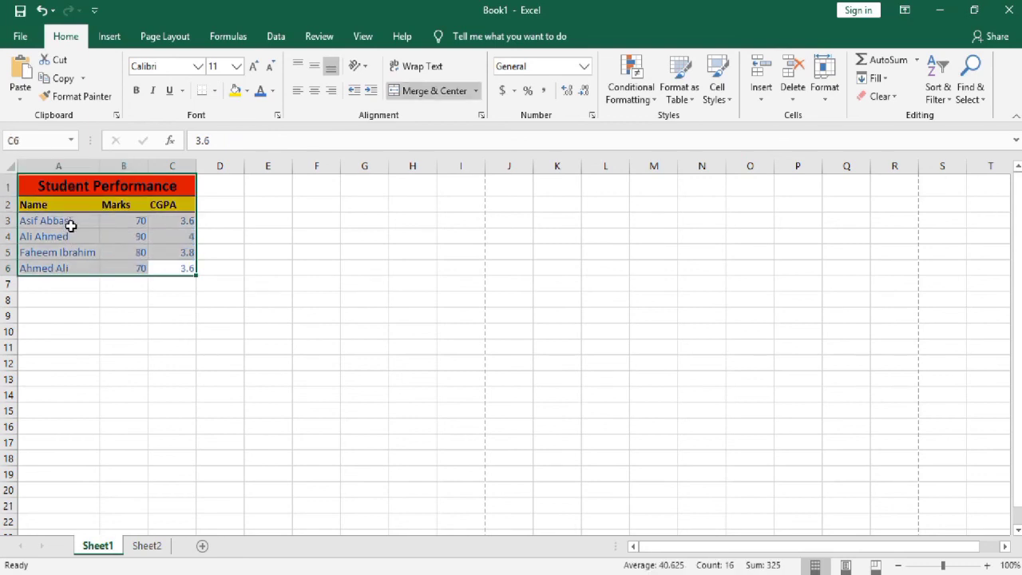
pyautogui.rightClick(71, 226)
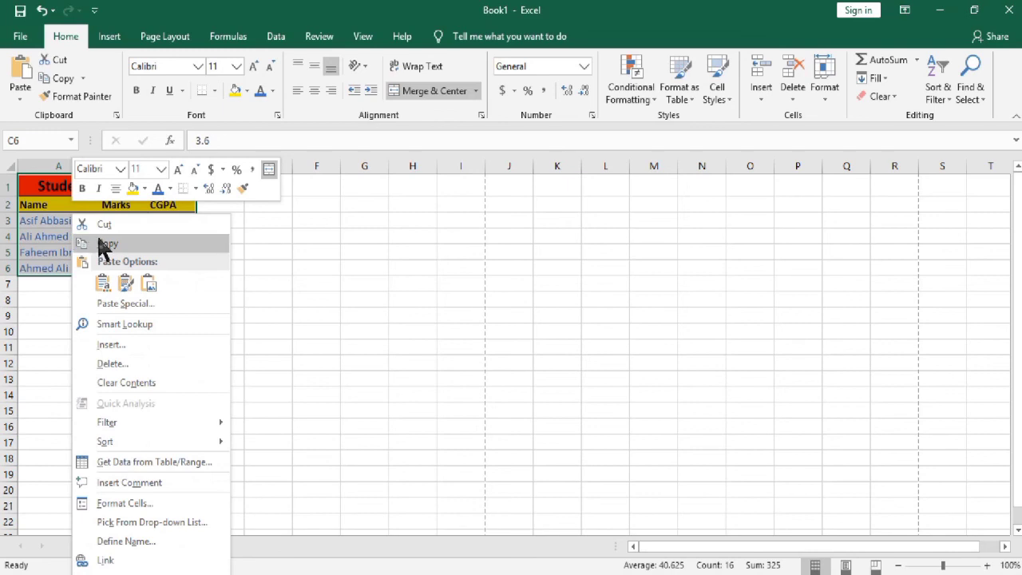
pyautogui.click(106, 244)
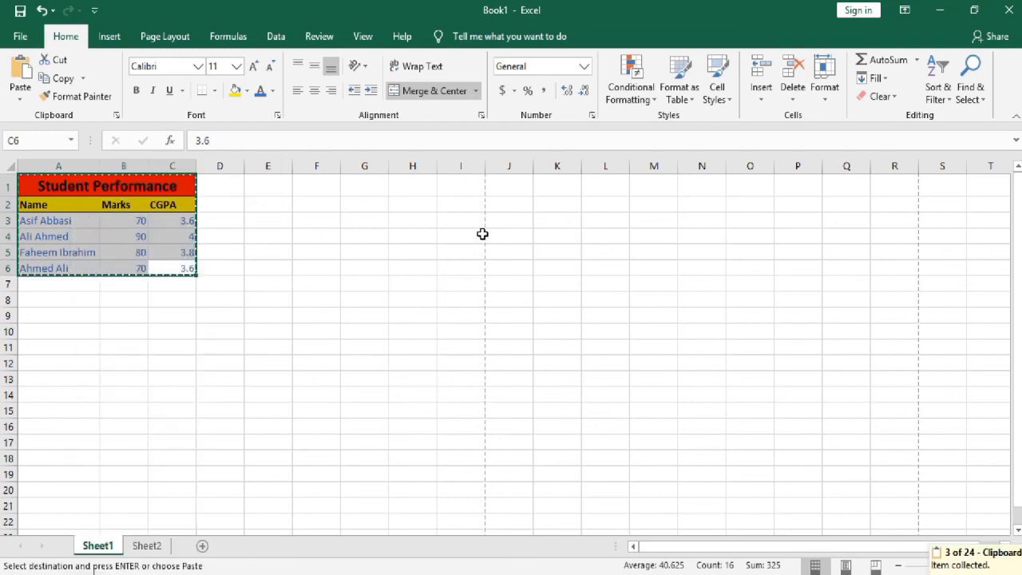
# Step: Paste the copied student table with its formatting into the worksheet starting at cell J1
pyautogui.click(519, 186)
pyautogui.rightClick(518, 190)
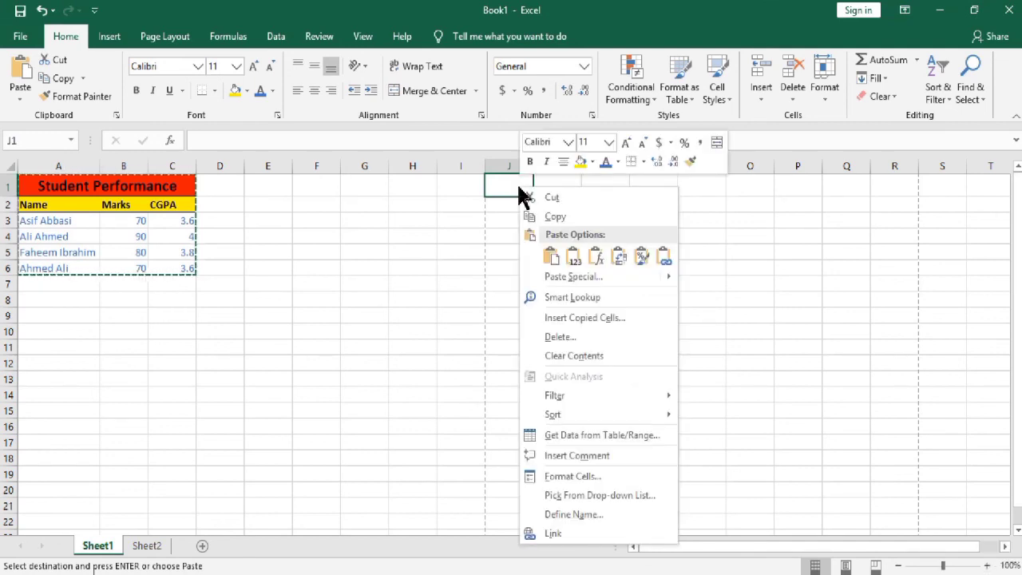
pyautogui.click(551, 258)
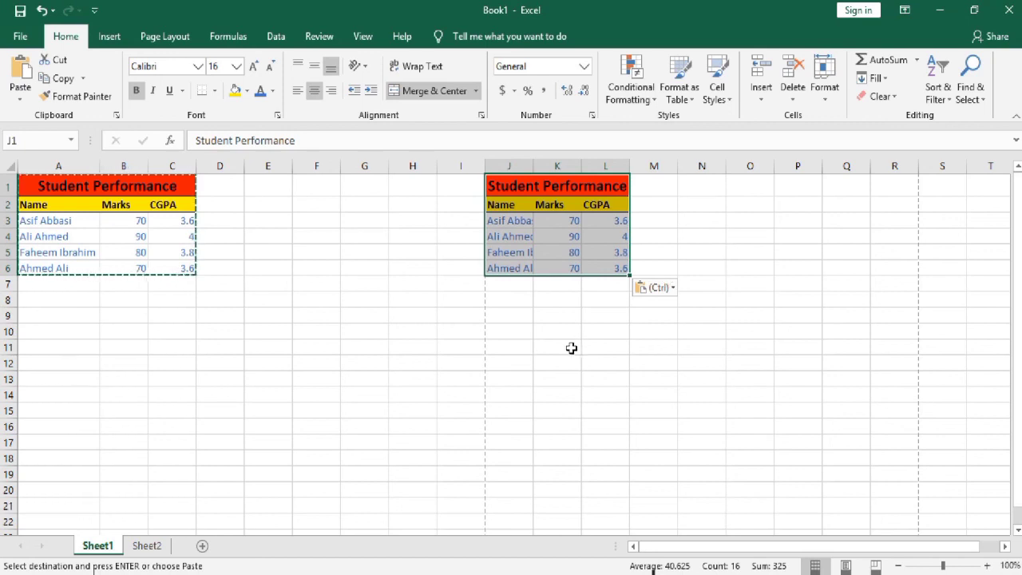
# Step: Paste a transposed version of the copied student table starting at cell J10
pyautogui.click(513, 332)
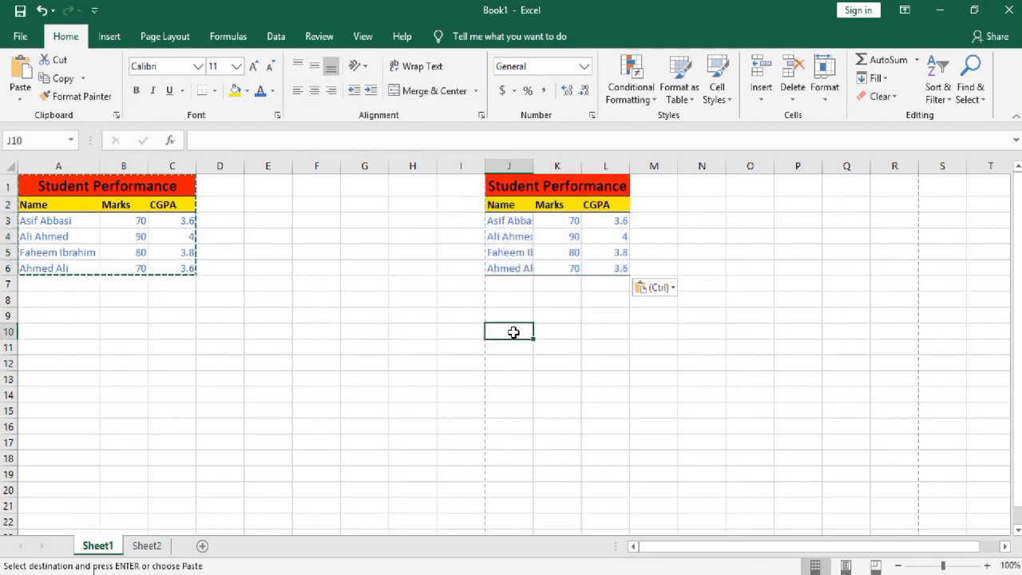
pyautogui.rightClick(514, 332)
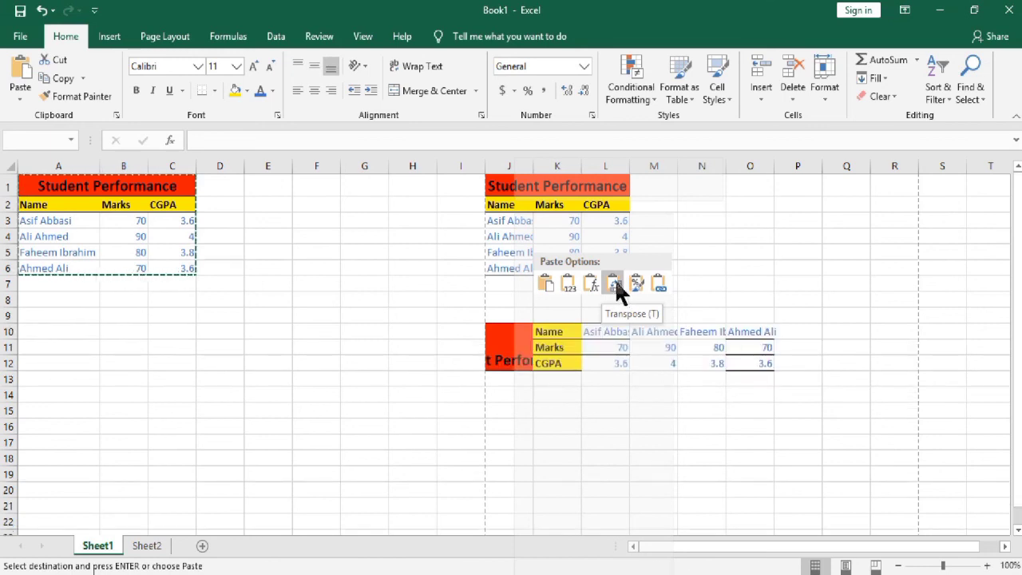
pyautogui.click(614, 281)
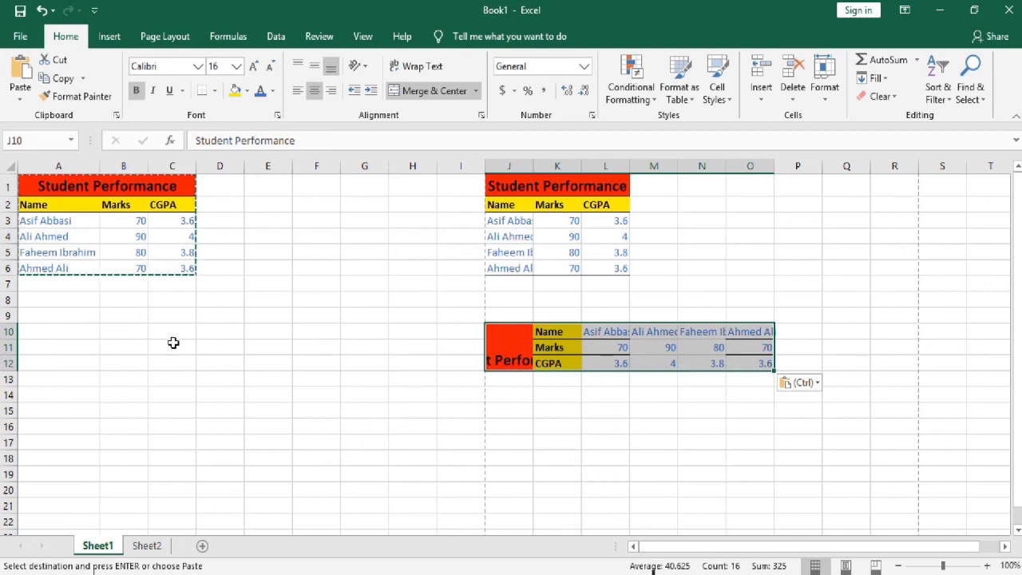
# Step: Paste only the formatting of the copied student table starting at cell B11
pyautogui.click(128, 347)
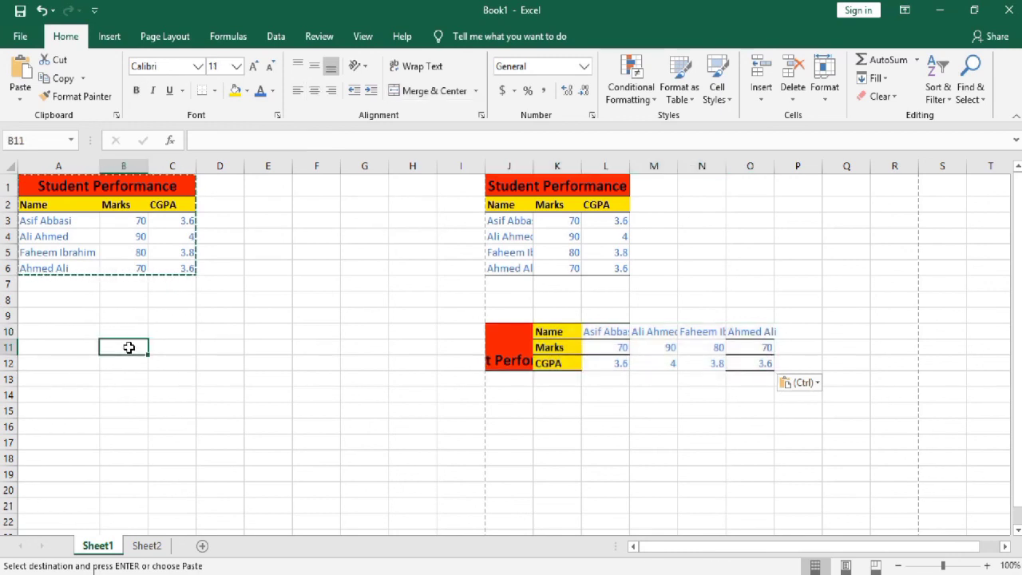
pyautogui.rightClick(128, 345)
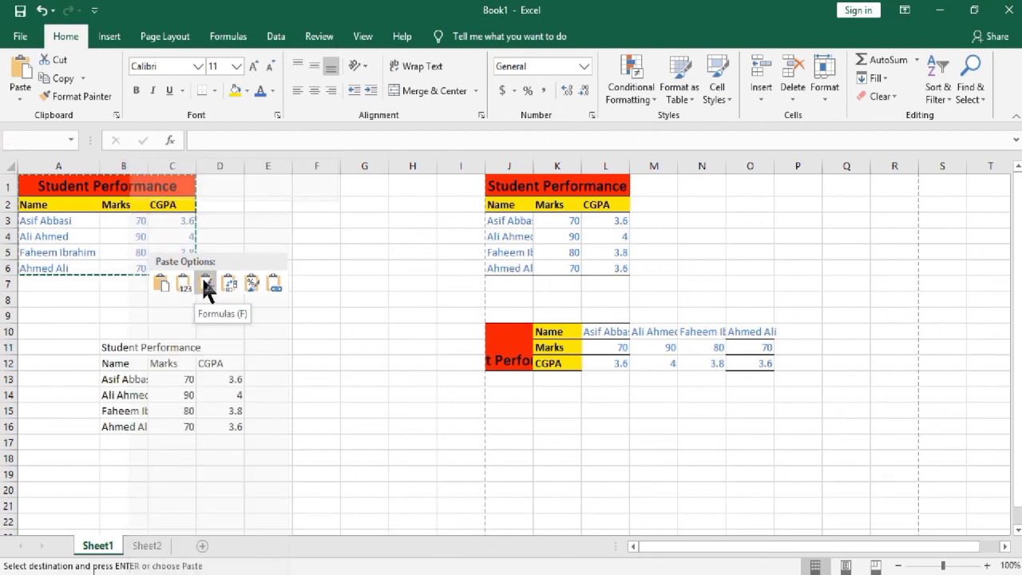
pyautogui.click(250, 284)
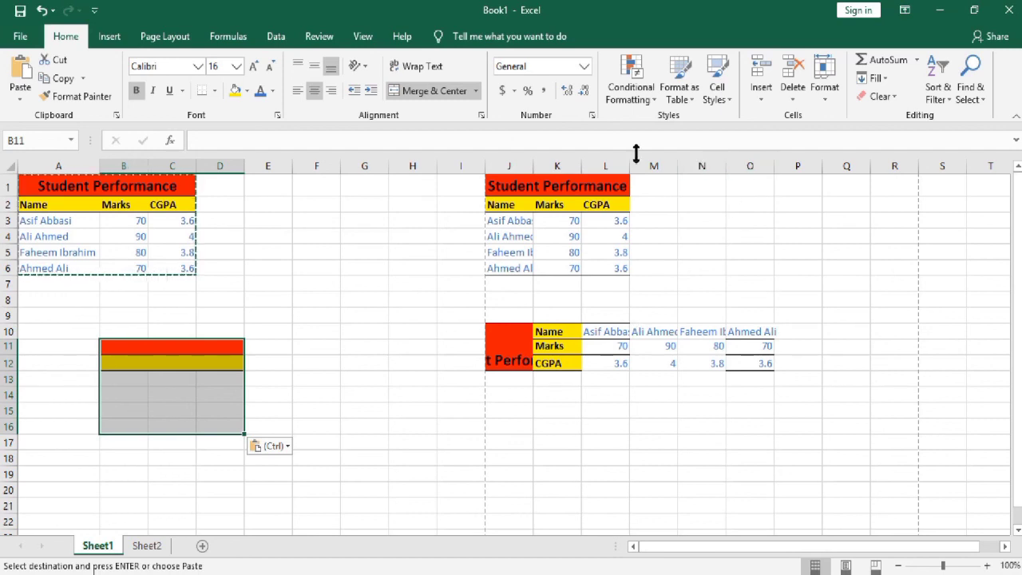
# Step: AutoFit the widths of columns J through O to their contents and deselect the columns
pyautogui.click(511, 165)
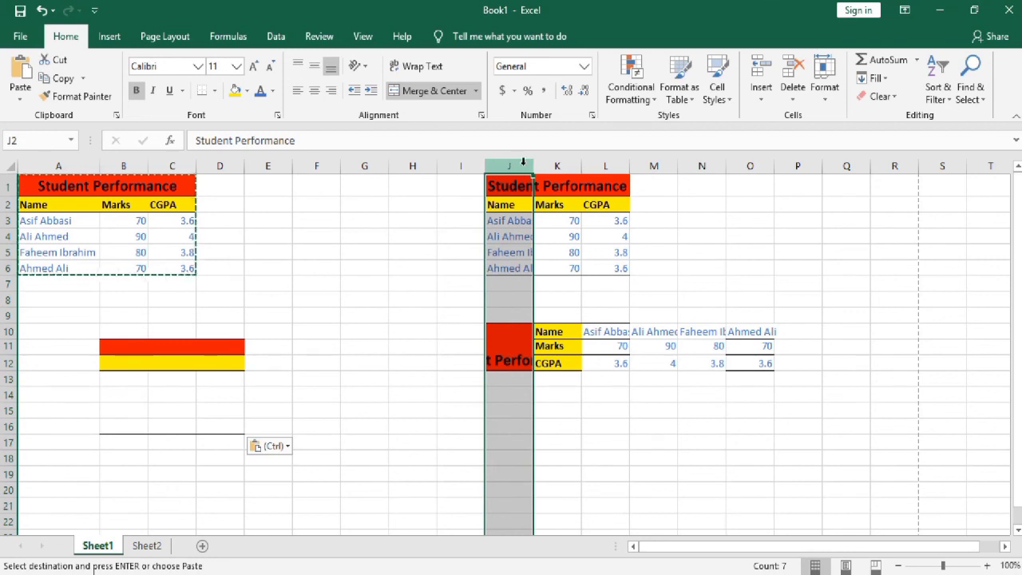
pyautogui.click(753, 164)
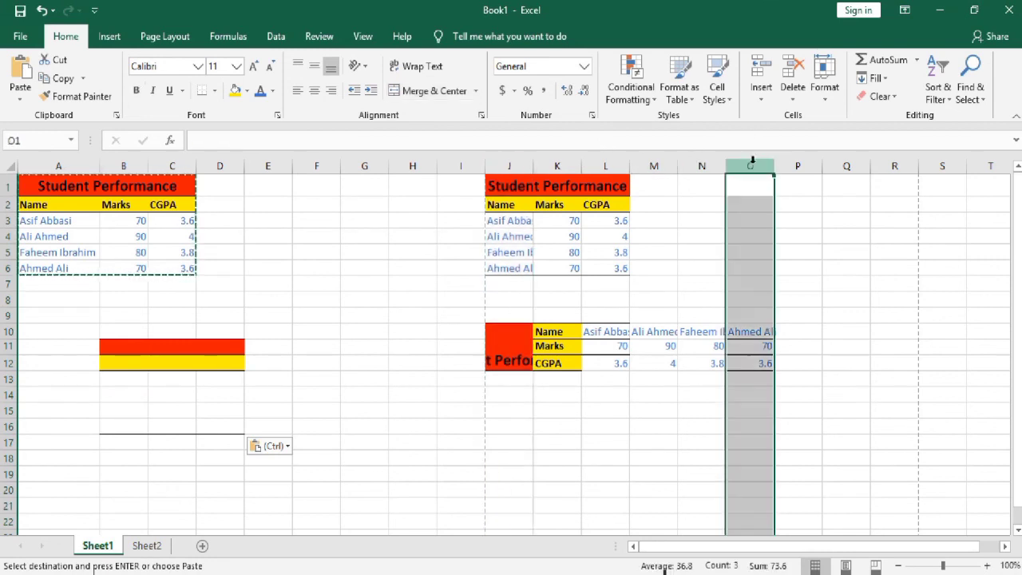
pyautogui.moveTo(728, 169); pyautogui.dragTo(519, 167)
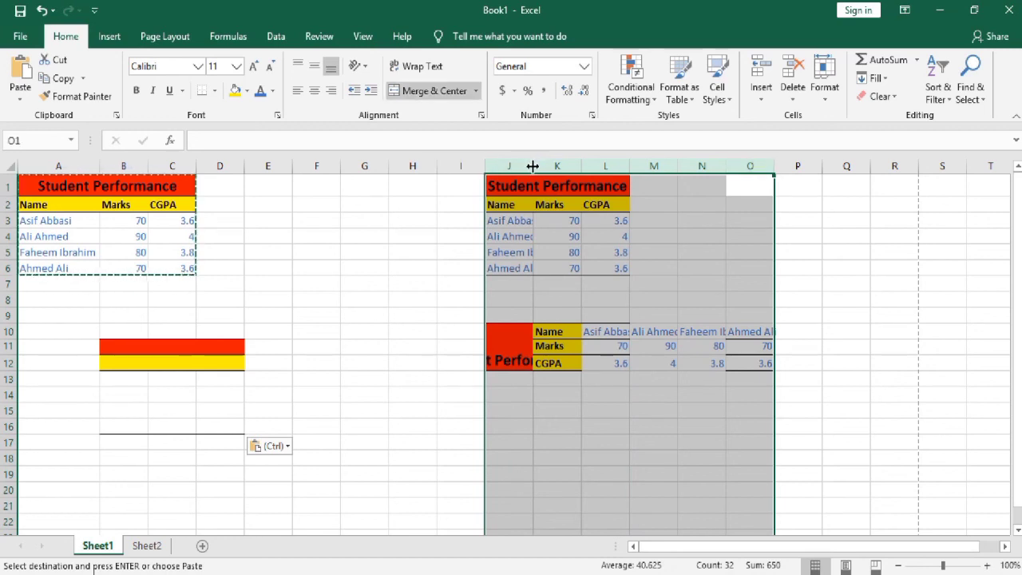
pyautogui.doubleClick(533, 166)
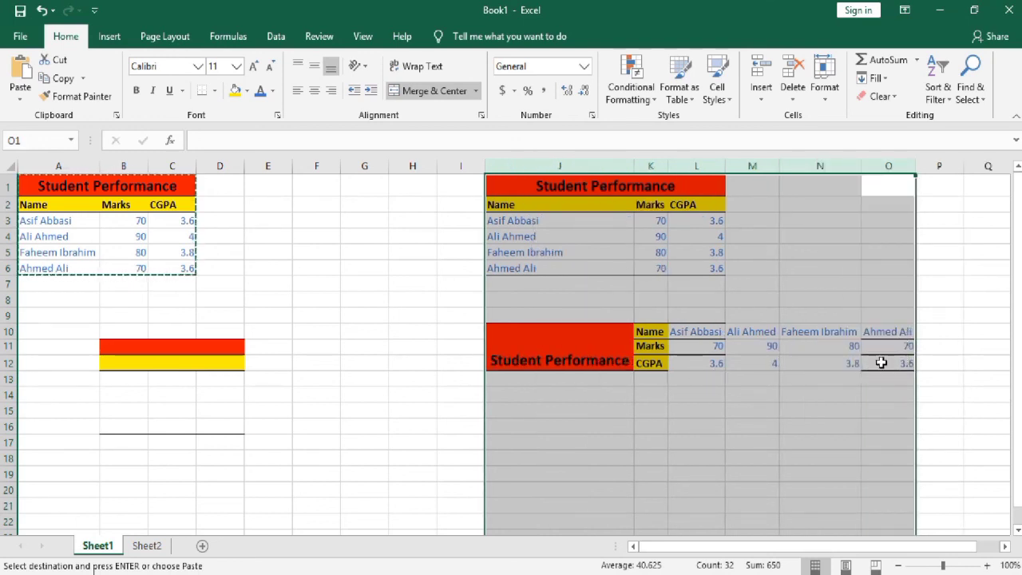
pyautogui.click(949, 269)
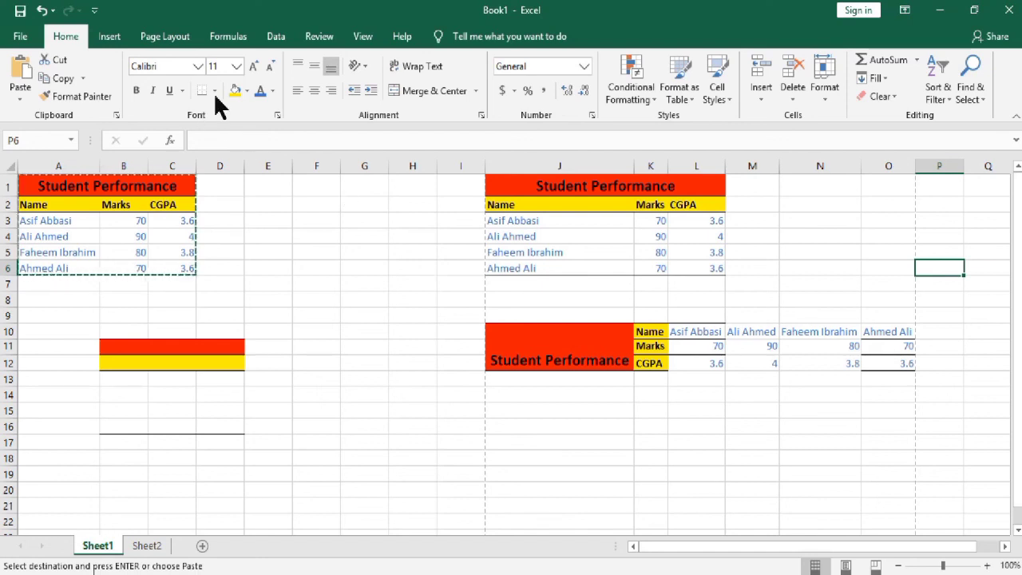
# Step: Save the workbook to the Desktop as Book1.xlsx in Excel Workbook format and minimize the window to show the desktop
pyautogui.click(19, 36)
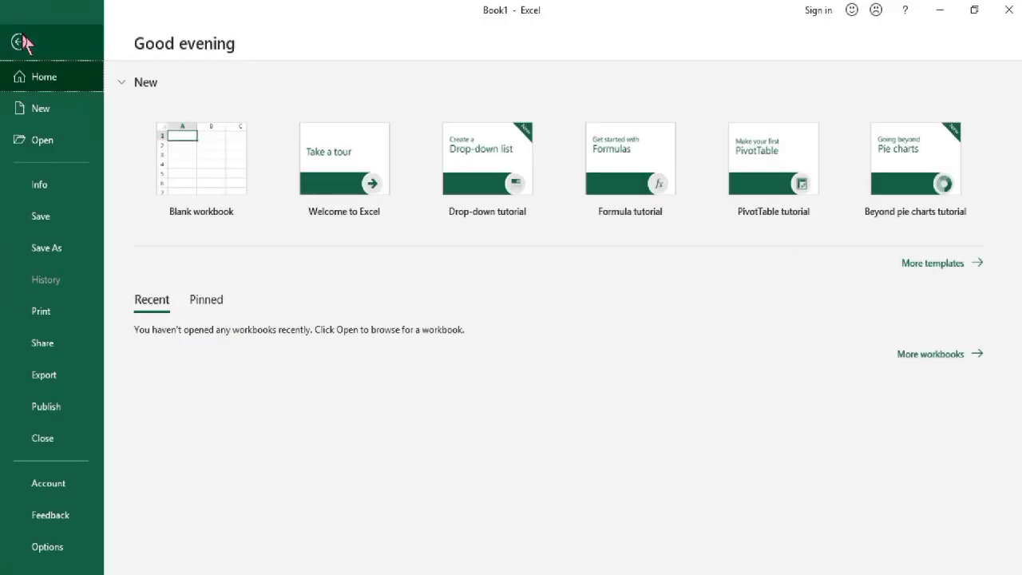
pyautogui.click(53, 249)
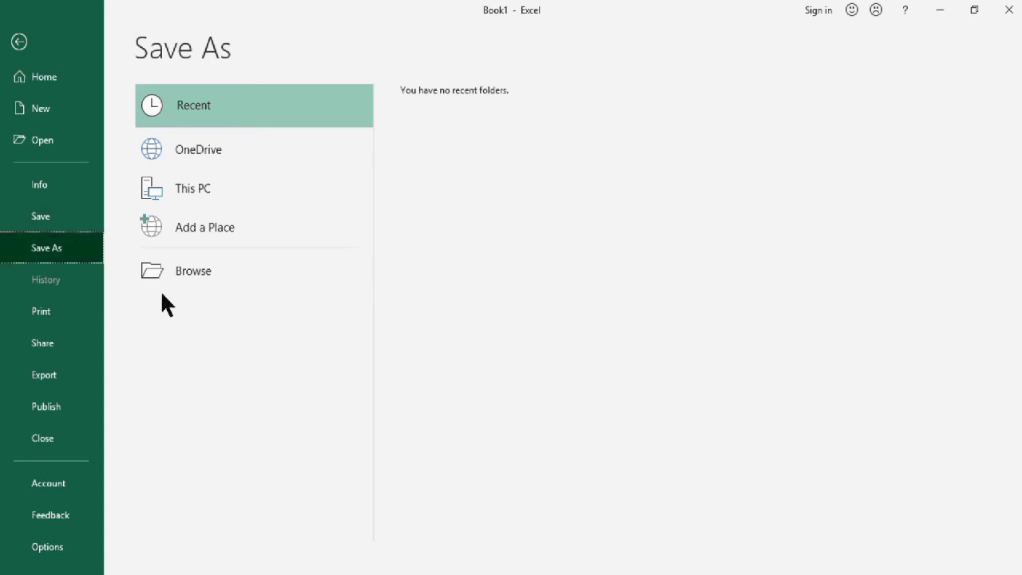
pyautogui.click(188, 275)
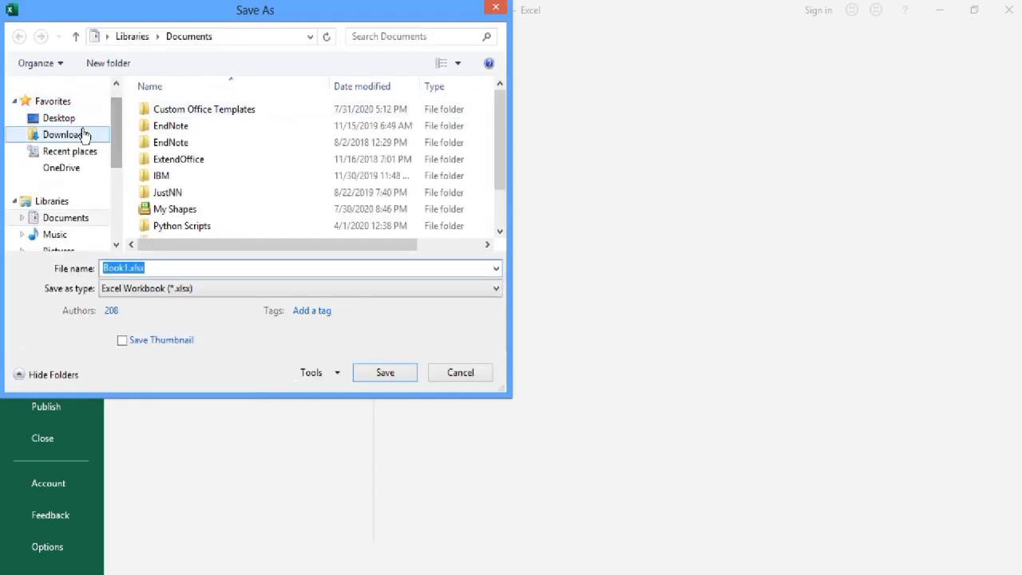
pyautogui.click(72, 119)
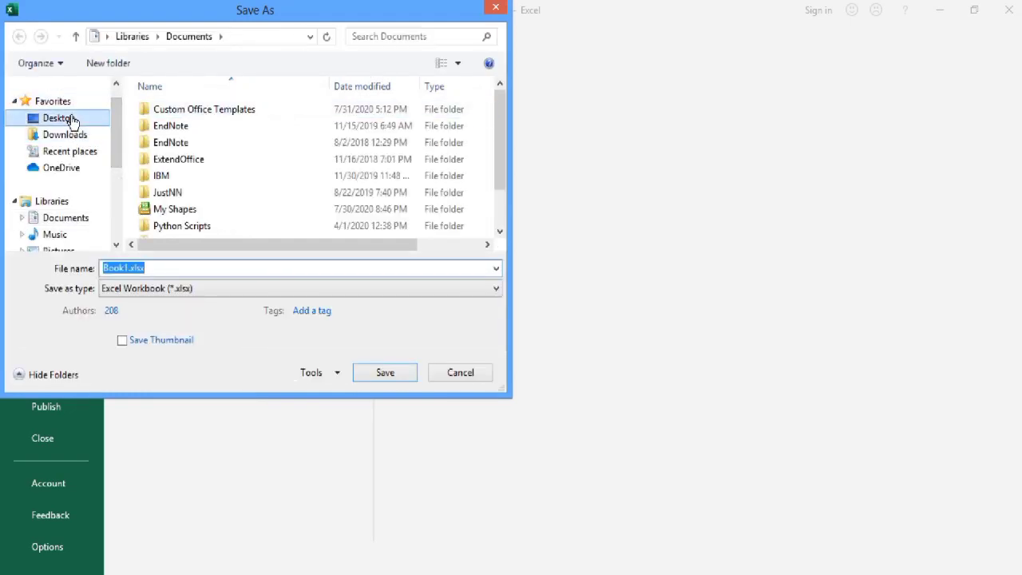
pyautogui.click(386, 374)
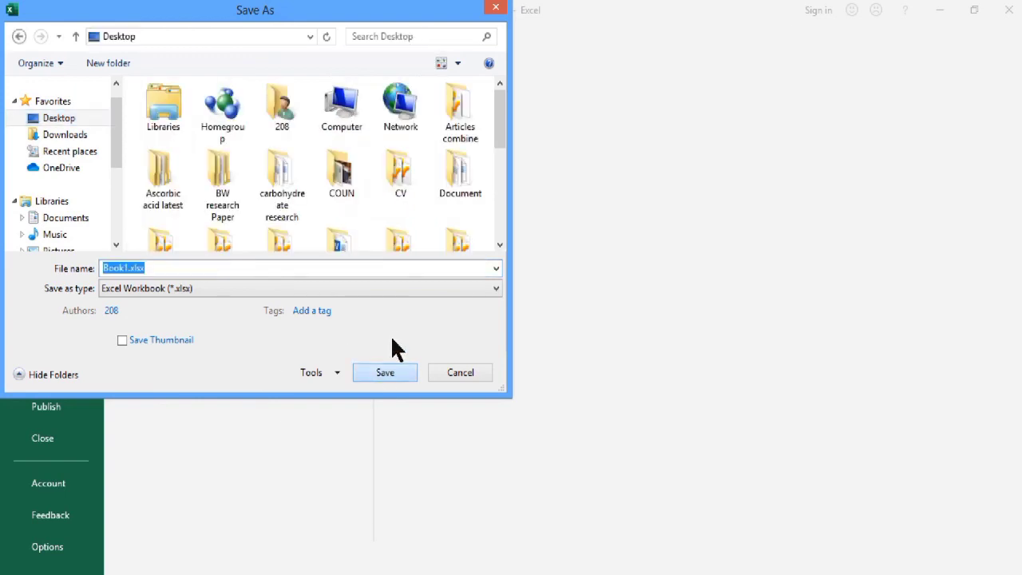
pyautogui.click(388, 368)
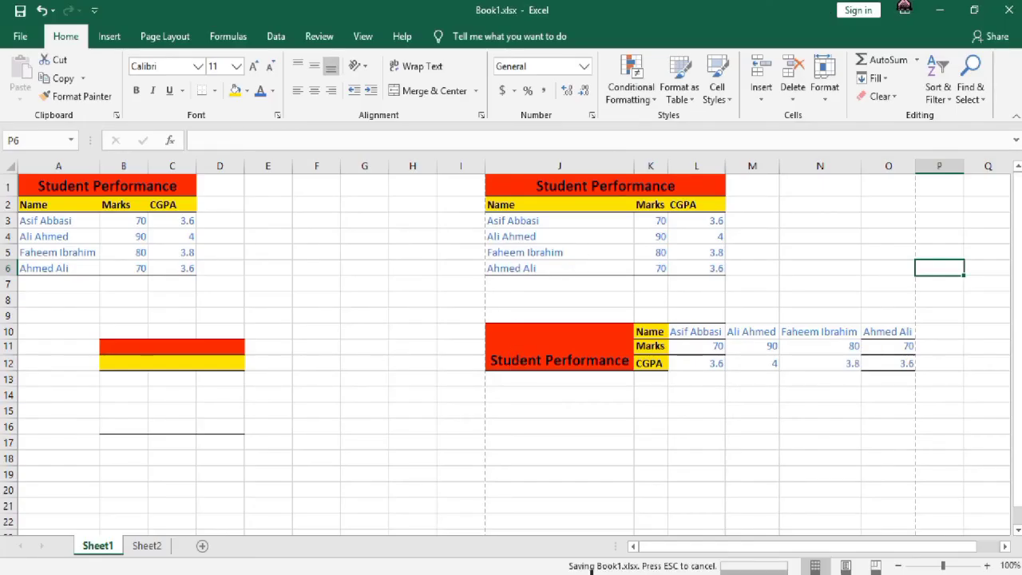
pyautogui.click(940, 10)
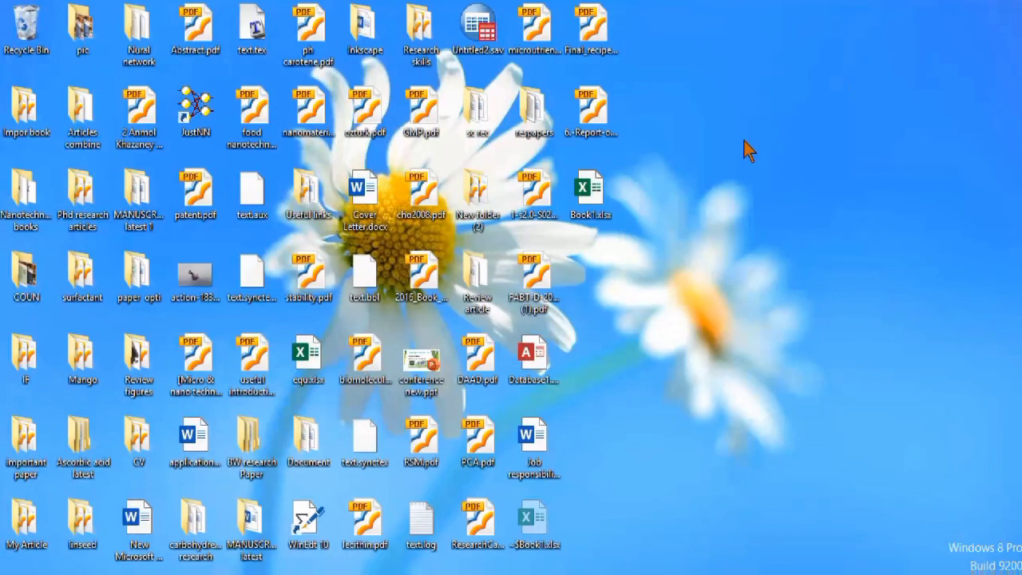